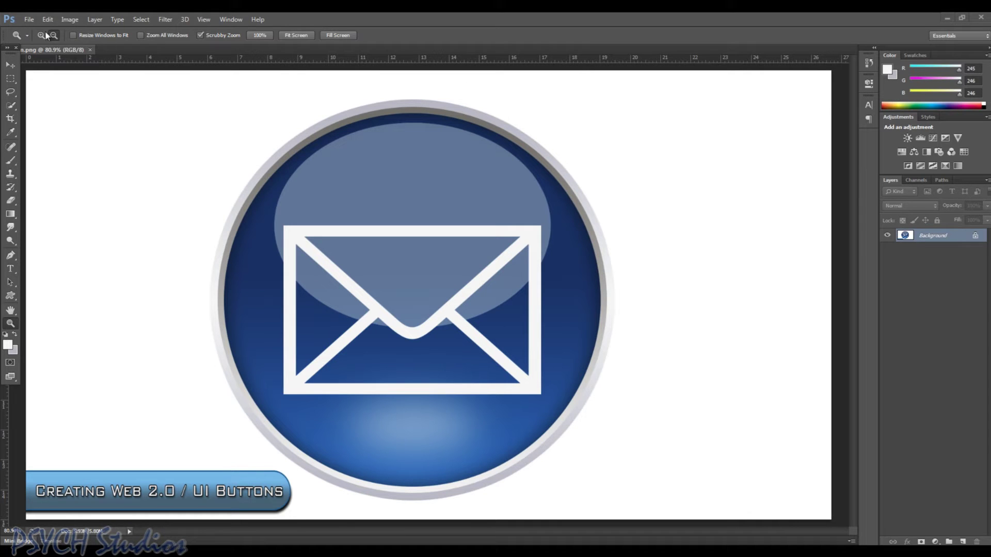
Create a new 1920 x 1080 px RGB document at 72 pixels/inch with a white background
{"action": "left_click", "coordinate": [30, 20]}
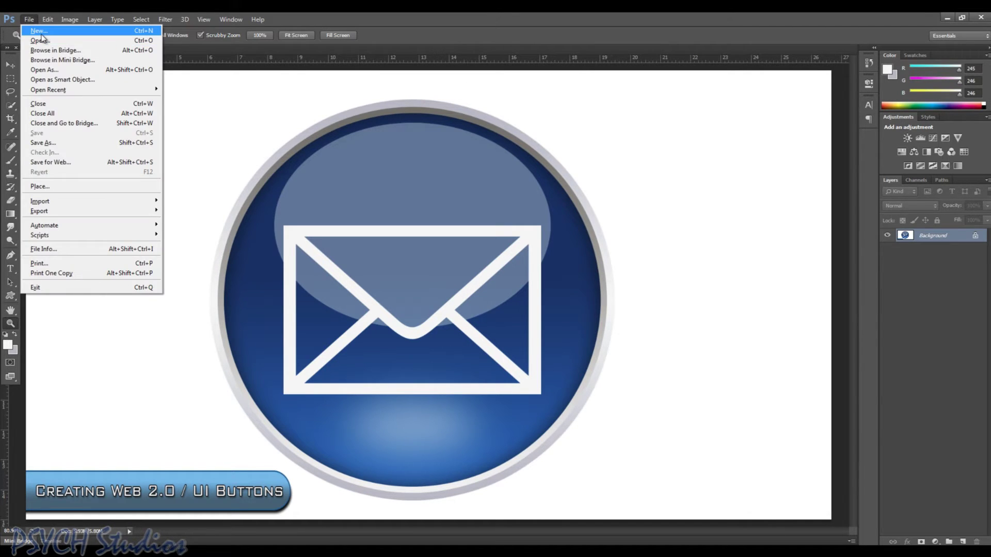
{"action": "left_click", "coordinate": [41, 34]}
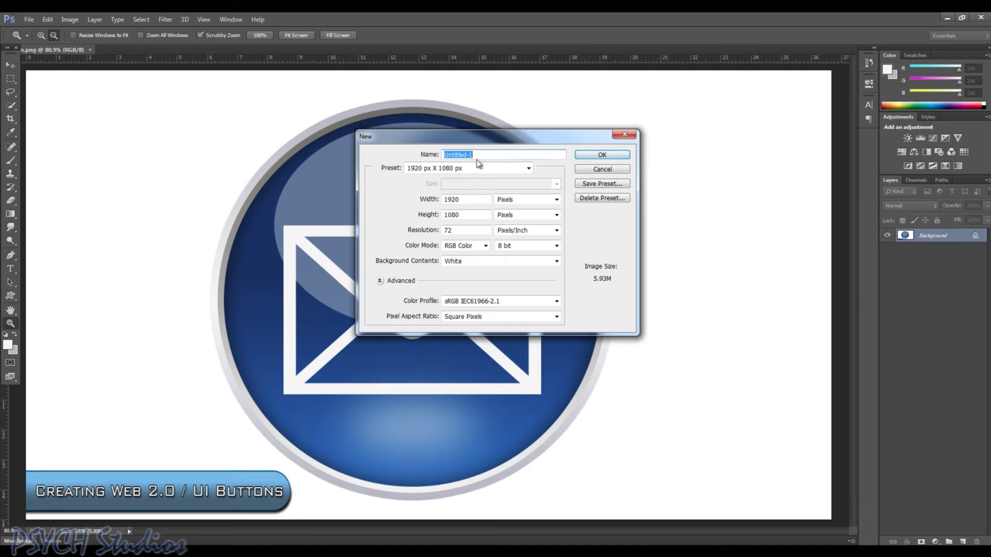
{"action": "left_click", "coordinate": [613, 154]}
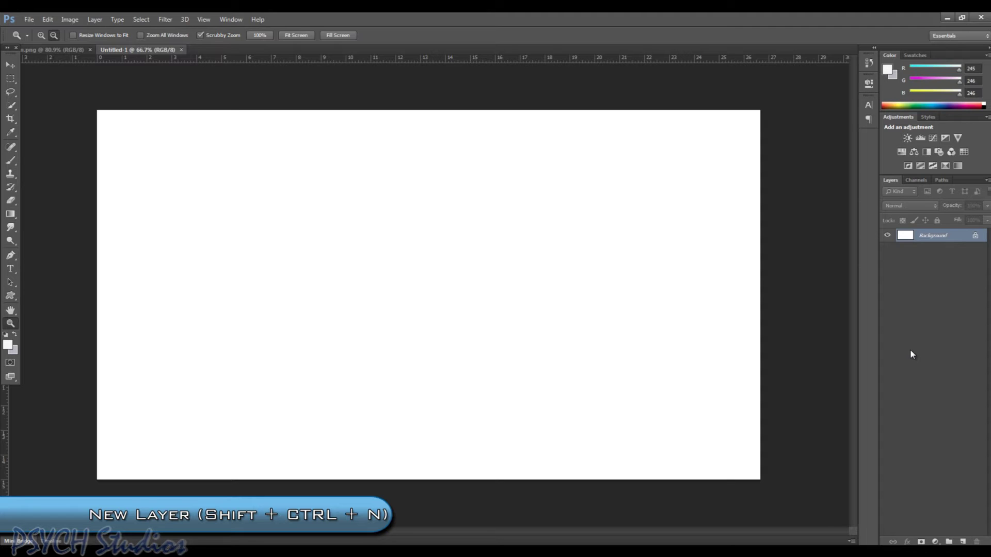
Add a new layer named "Button" above the background
{"action": "key", "text": "ctrl+shift+n"}
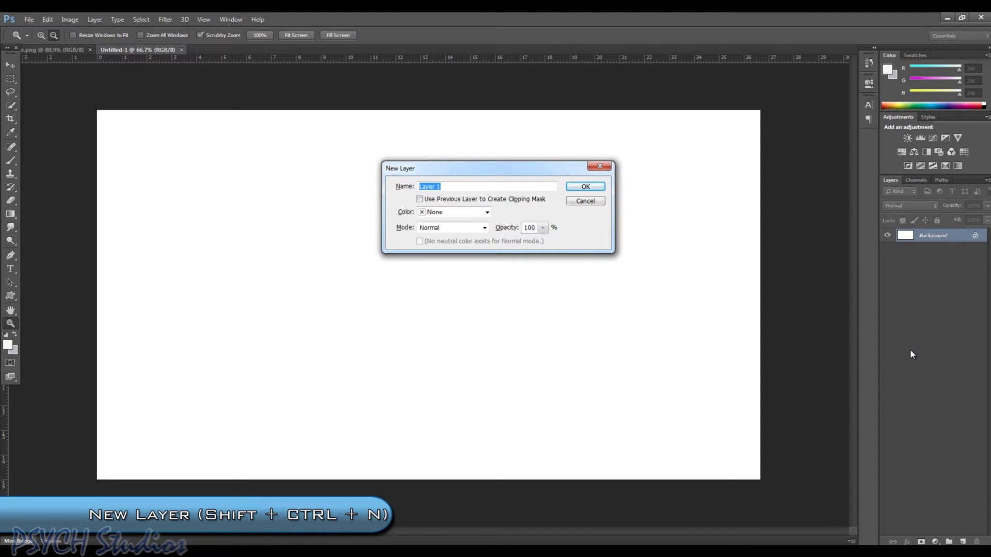
{"action": "type", "text": "Button"}
{"action": "left_click", "coordinate": [593, 187]}
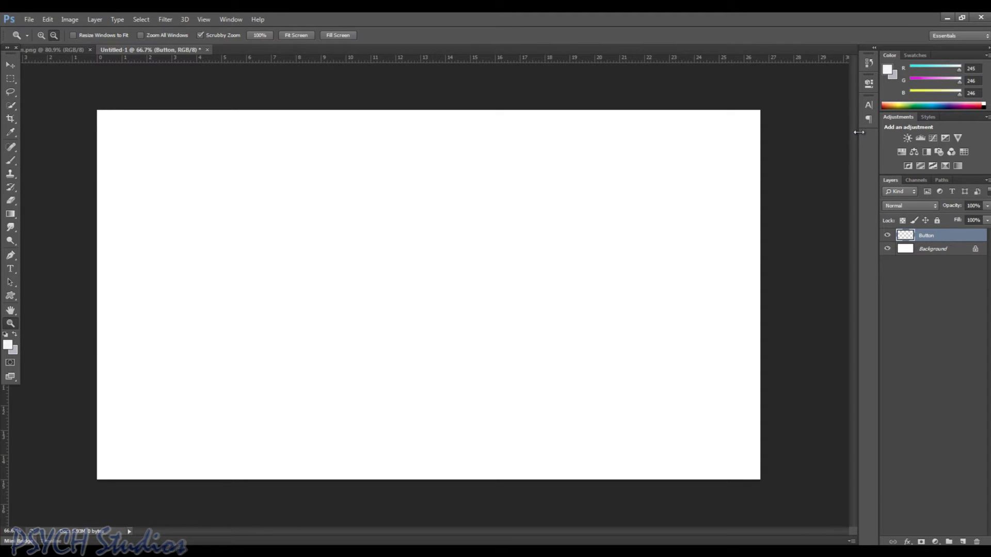
Make a large circular selection in the middle of the canvas with the Elliptical Marquee tool
{"action": "left_click", "coordinate": [12, 79]}
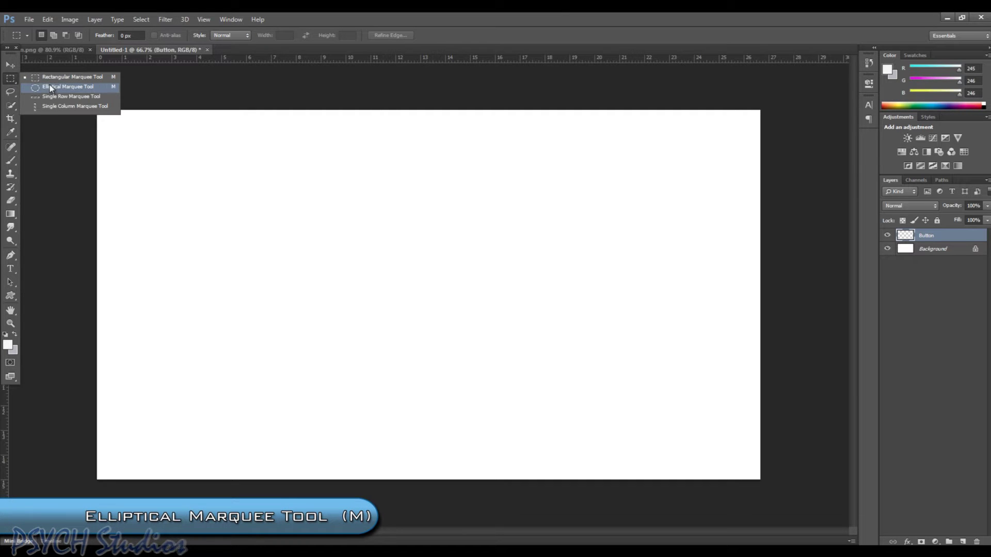
{"action": "left_click", "coordinate": [49, 87]}
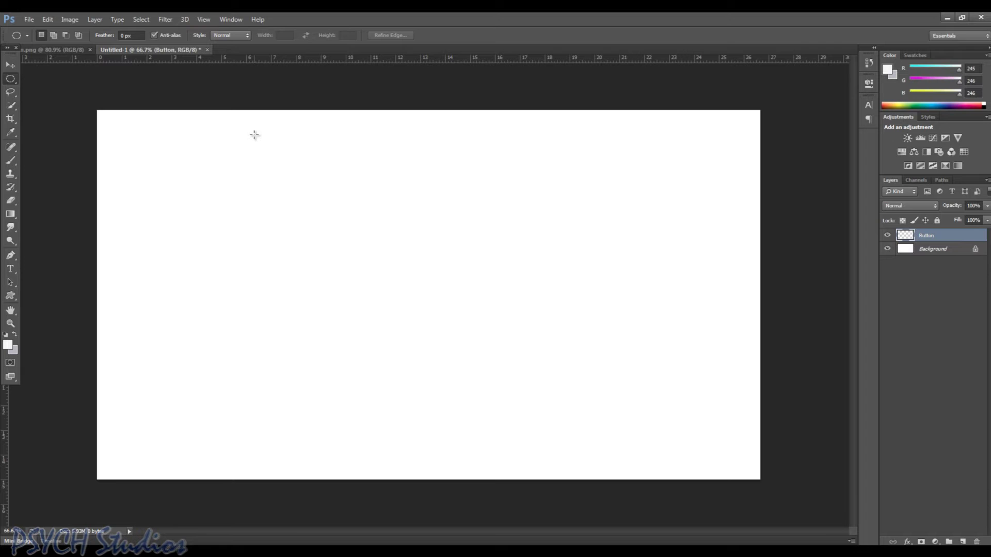
{"action": "left_click_drag", "start_coordinate": [254, 135], "coordinate": [849, 464]}
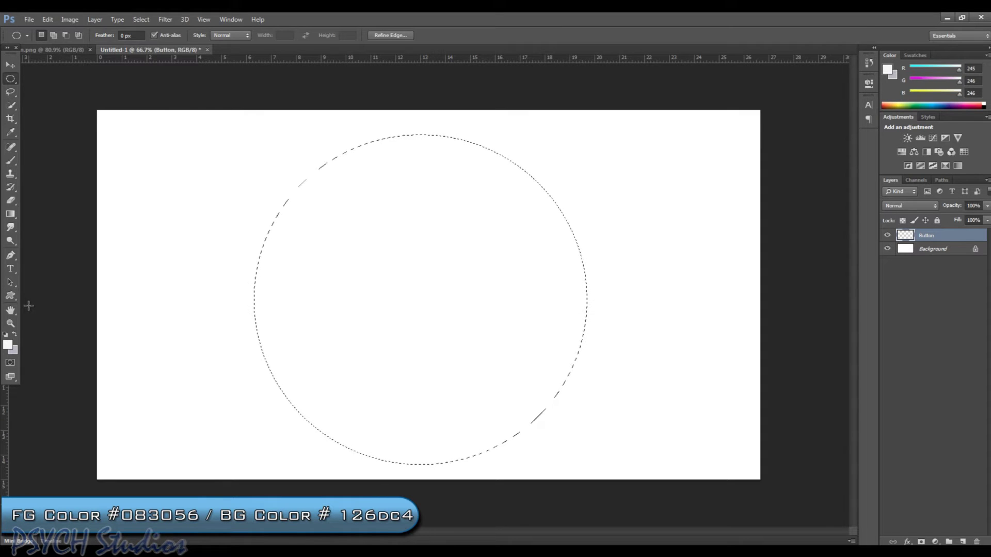
Set the foreground color to #083056
{"action": "left_click", "coordinate": [8, 345]}
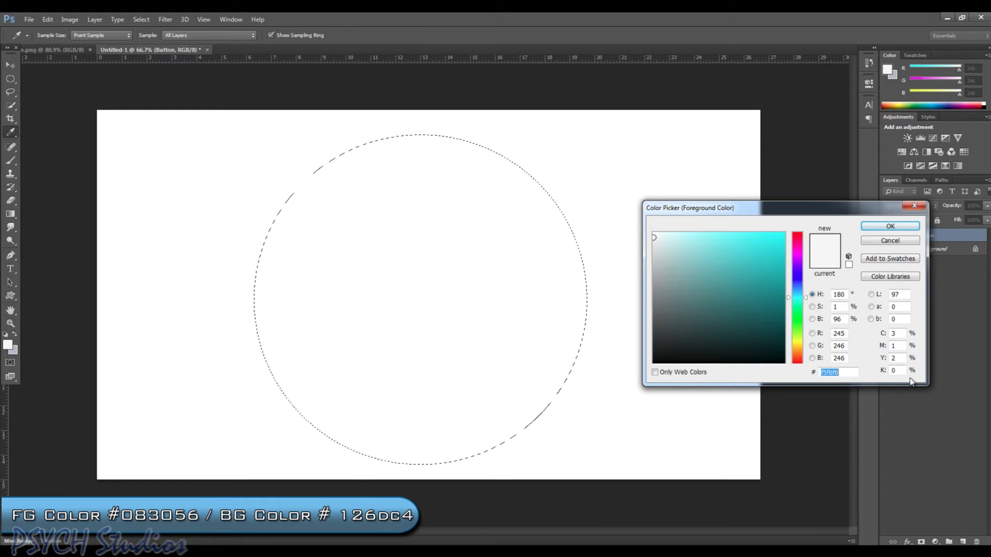
{"action": "type", "text": "0"}
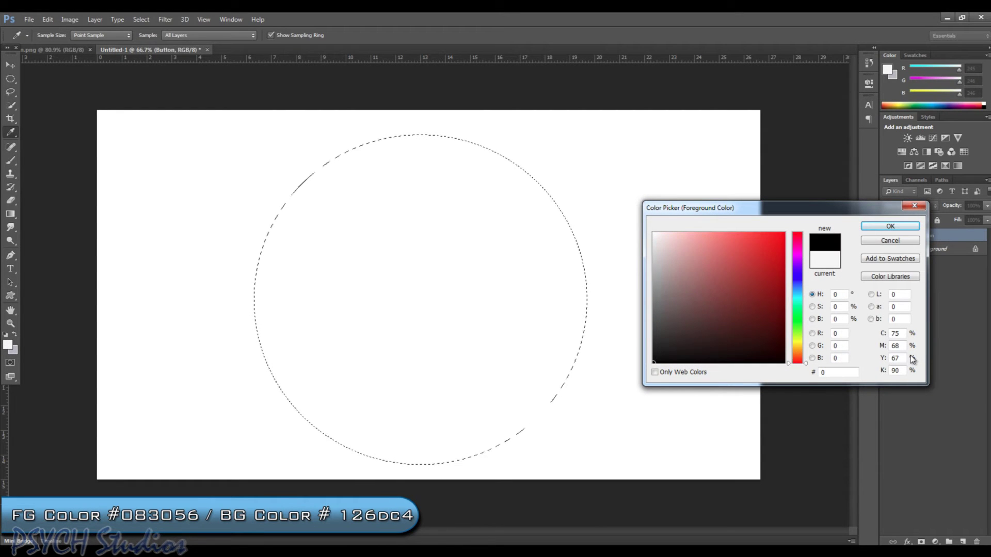
{"action": "type", "text": "83"}
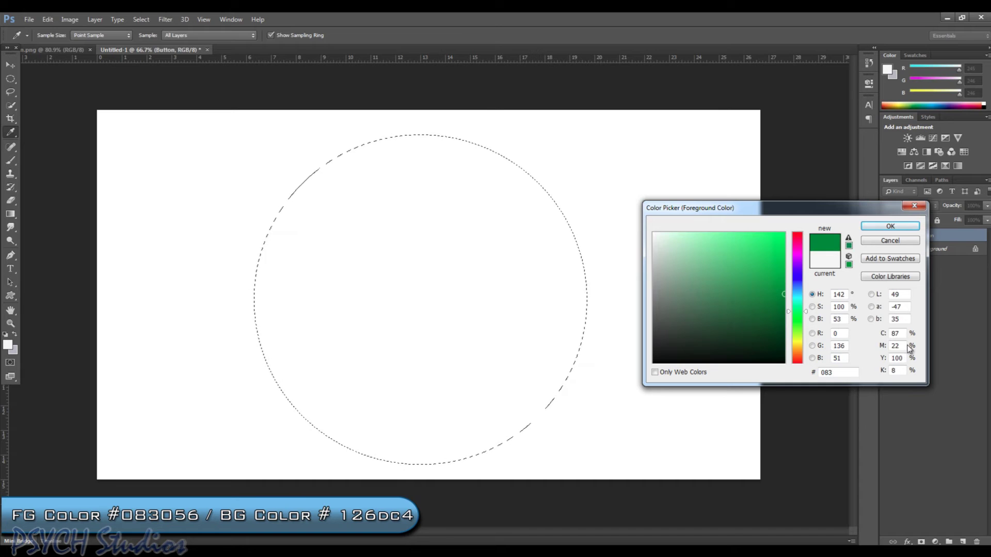
{"action": "type", "text": "056"}
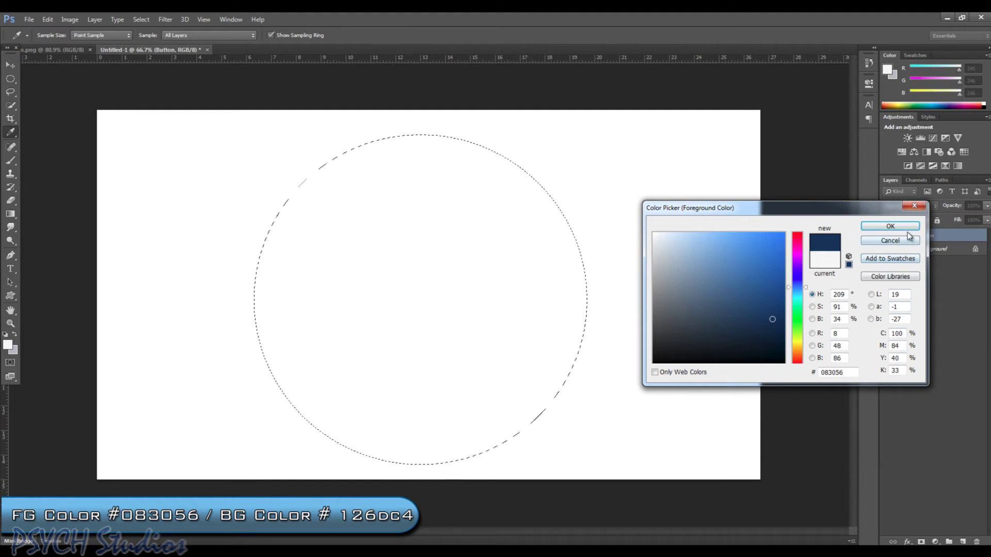
{"action": "left_click", "coordinate": [891, 226]}
Set the background color to #126dc4, keeping the dark blue as the foreground color
{"action": "left_click", "coordinate": [15, 335]}
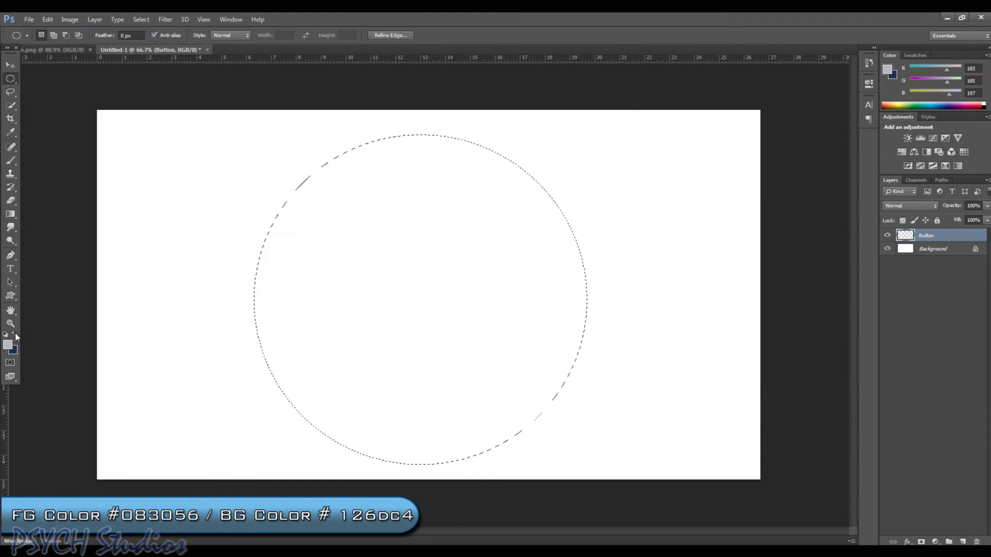
{"action": "left_click", "coordinate": [9, 345]}
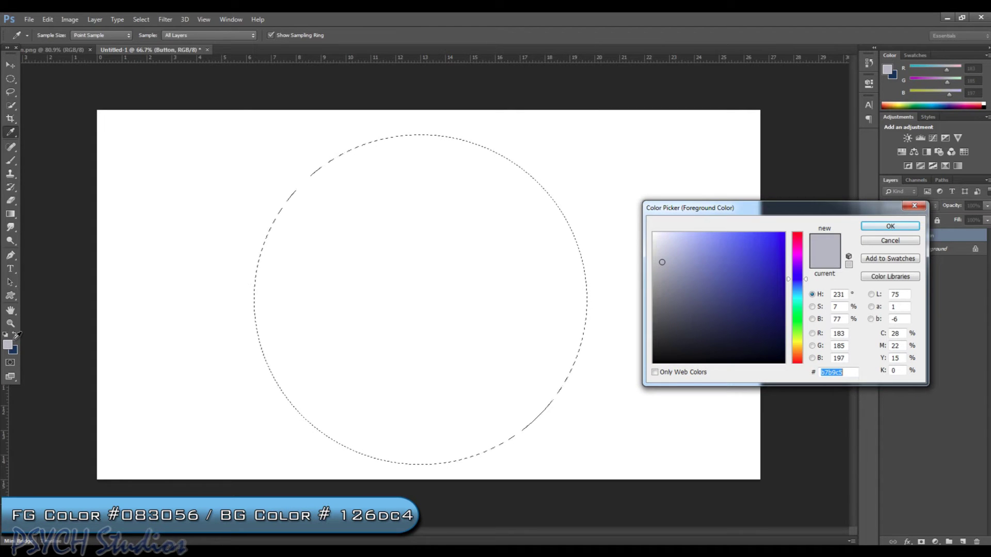
{"action": "type", "text": "126"}
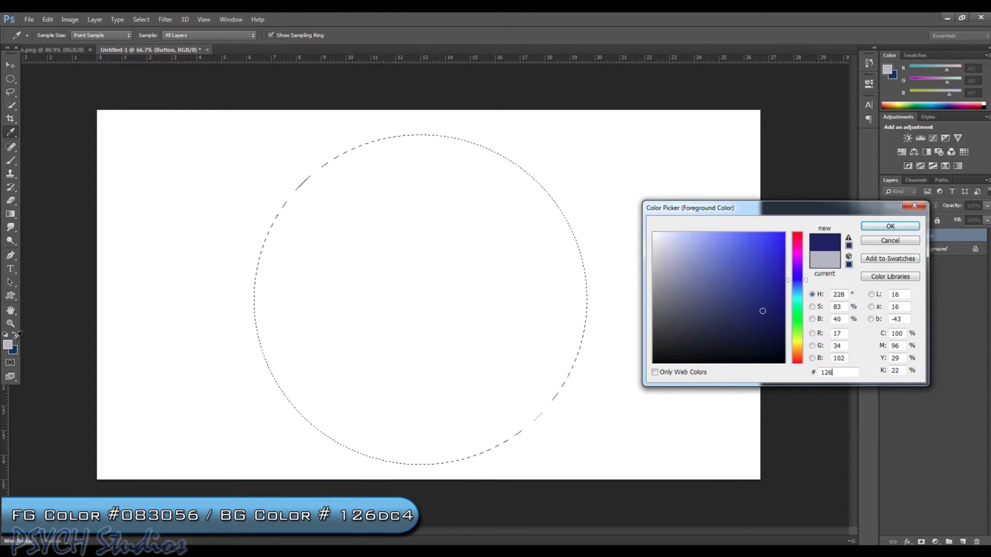
{"action": "type", "text": "dc4"}
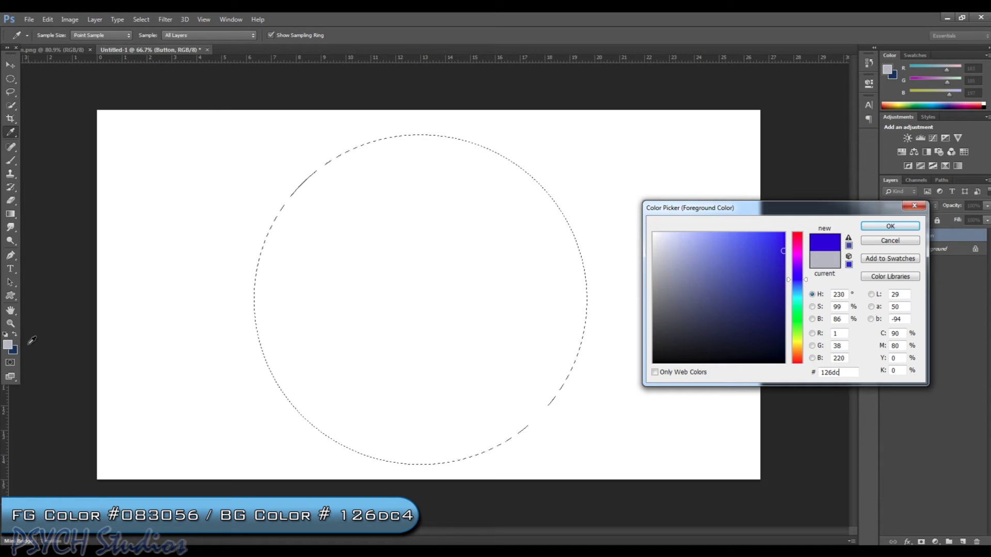
{"action": "left_click", "coordinate": [890, 226]}
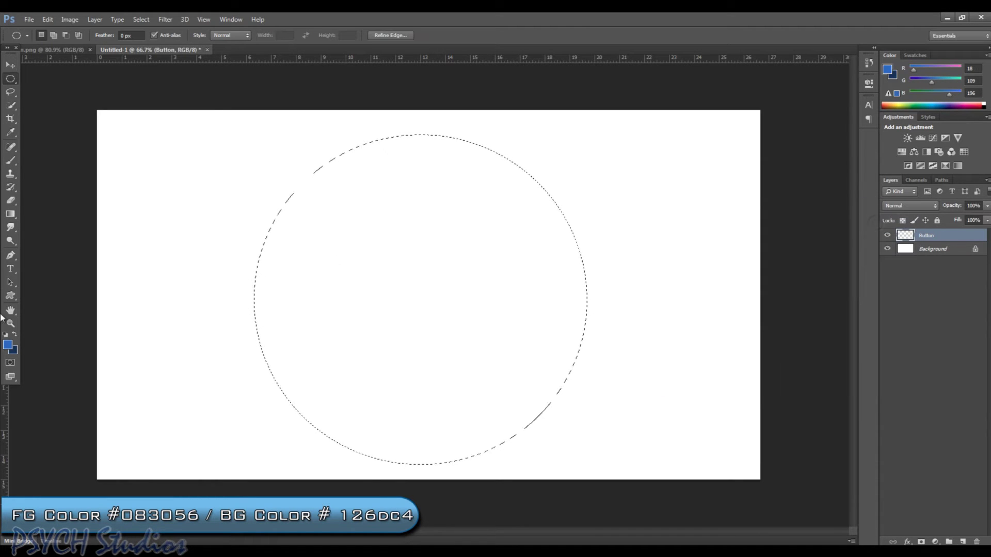
{"action": "left_click", "coordinate": [14, 335]}
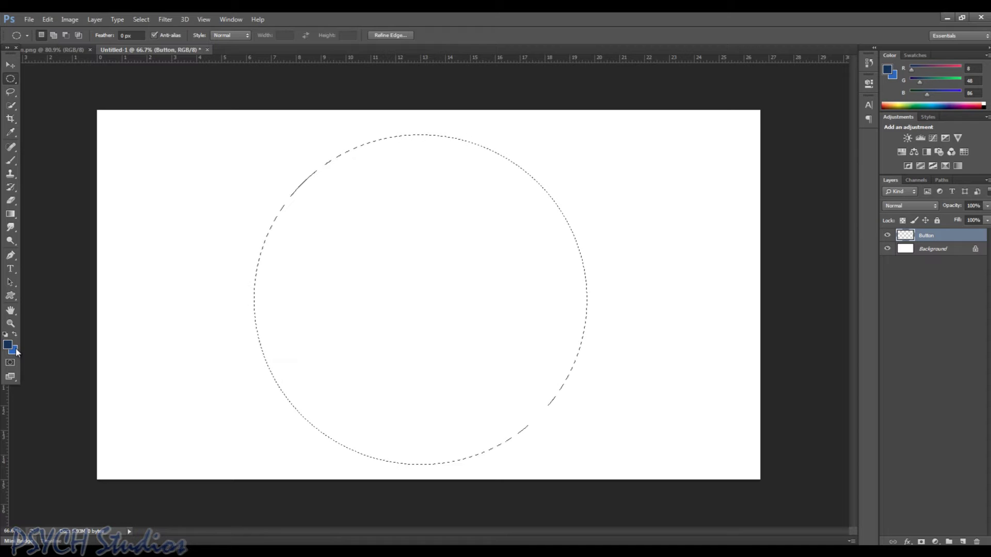
Fill the circular selection with a linear dark-to-light blue gradient running from above its top edge to its center, and deselect
{"action": "left_click", "coordinate": [10, 215]}
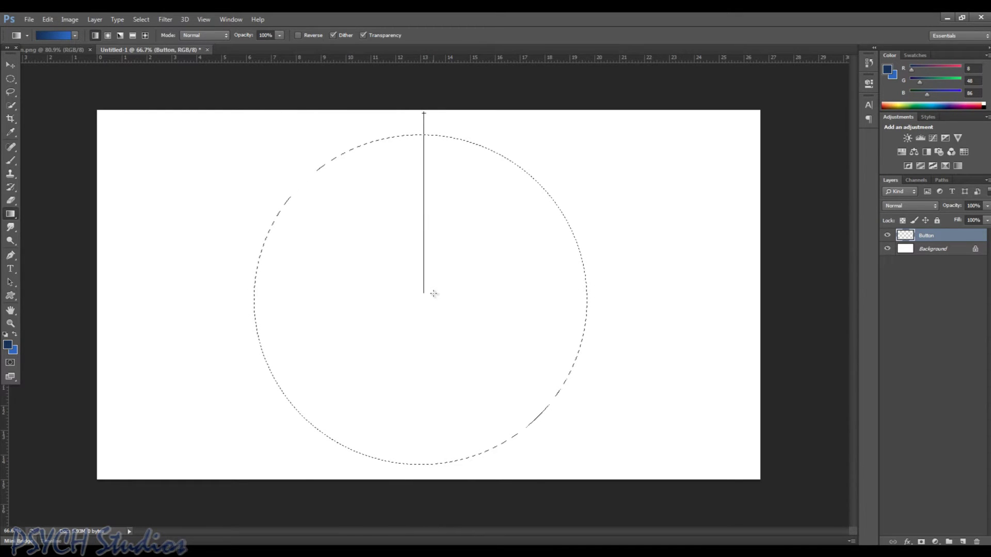
{"action": "left_click_drag", "start_coordinate": [433, 300], "coordinate": [433, 300]}
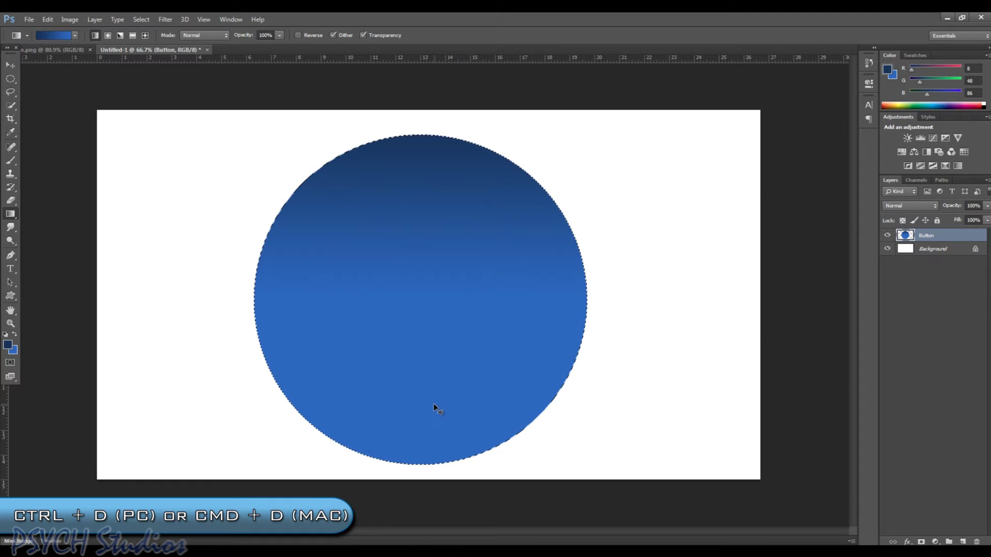
{"action": "key", "text": "ctrl+d"}
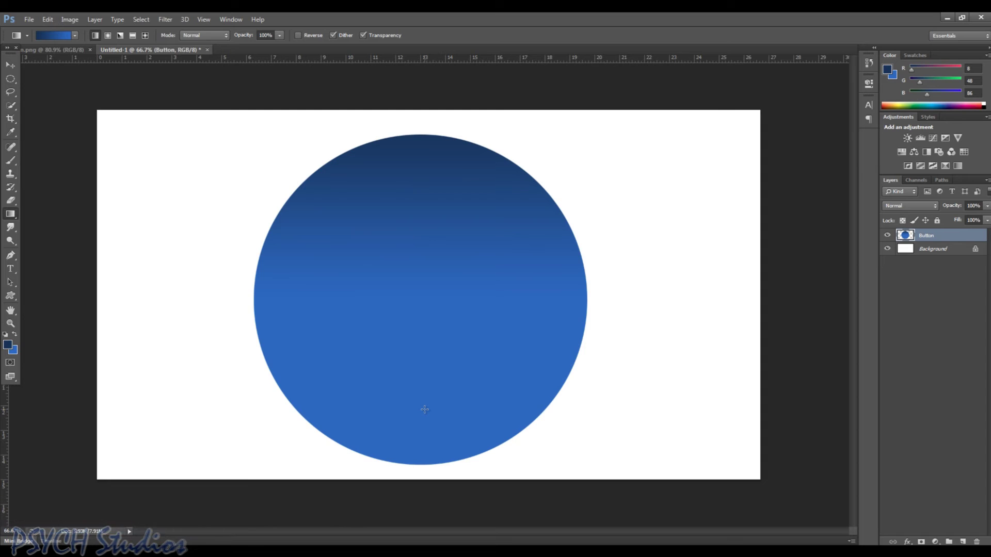
Open the Button layer's Blending Options and enable the Inner Shadow effect
{"action": "left_click", "coordinate": [945, 239]}
{"action": "right_click", "coordinate": [971, 236]}
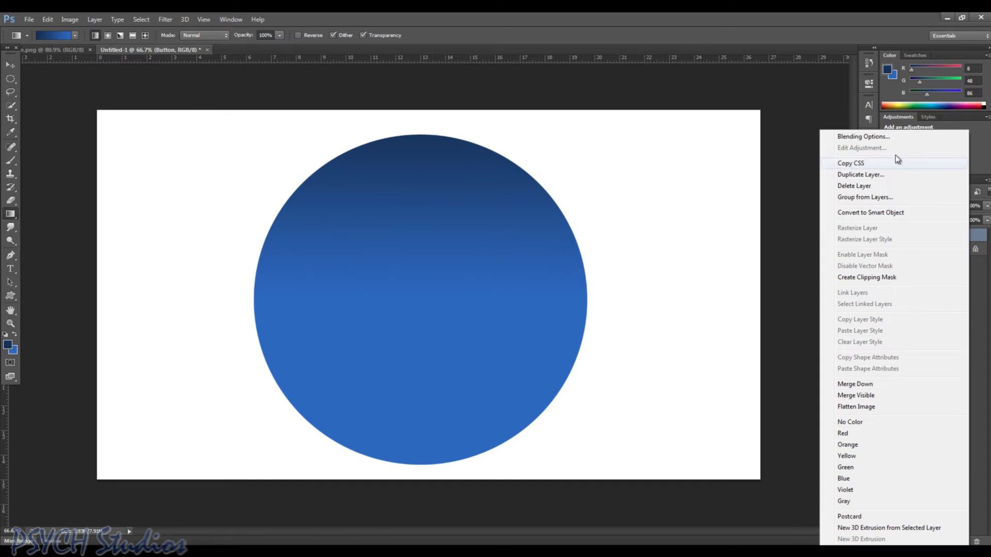
{"action": "left_click", "coordinate": [898, 137]}
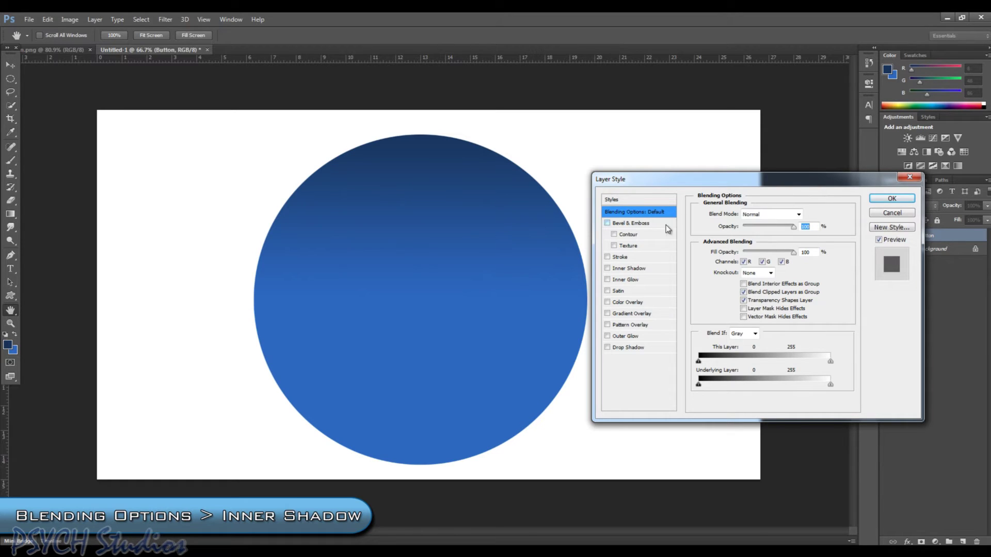
{"action": "left_click", "coordinate": [607, 268]}
{"action": "left_click", "coordinate": [628, 269]}
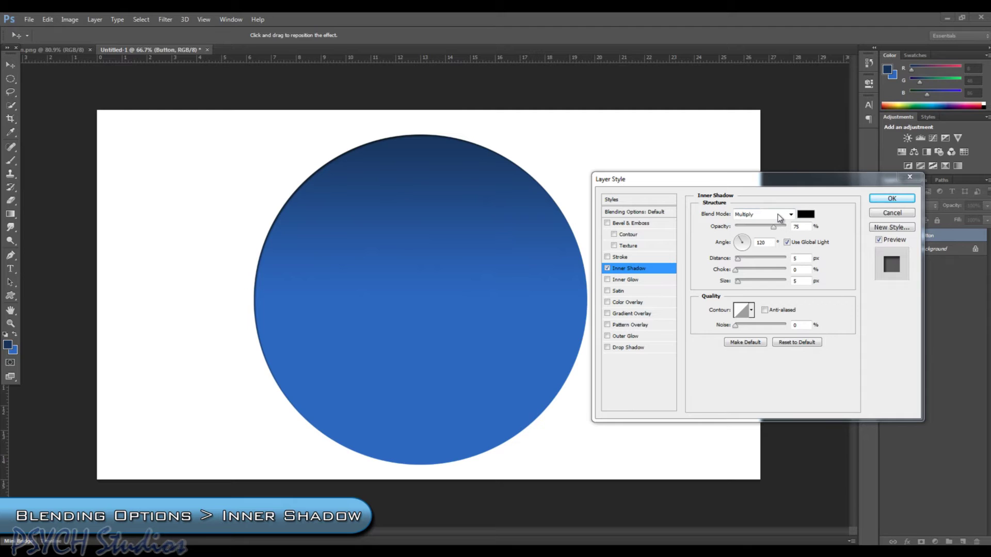
Set the inner shadow's opacity to 70%, distance to 0 px and size to 51 px, and apply the layer style
{"action": "double_click", "coordinate": [803, 228]}
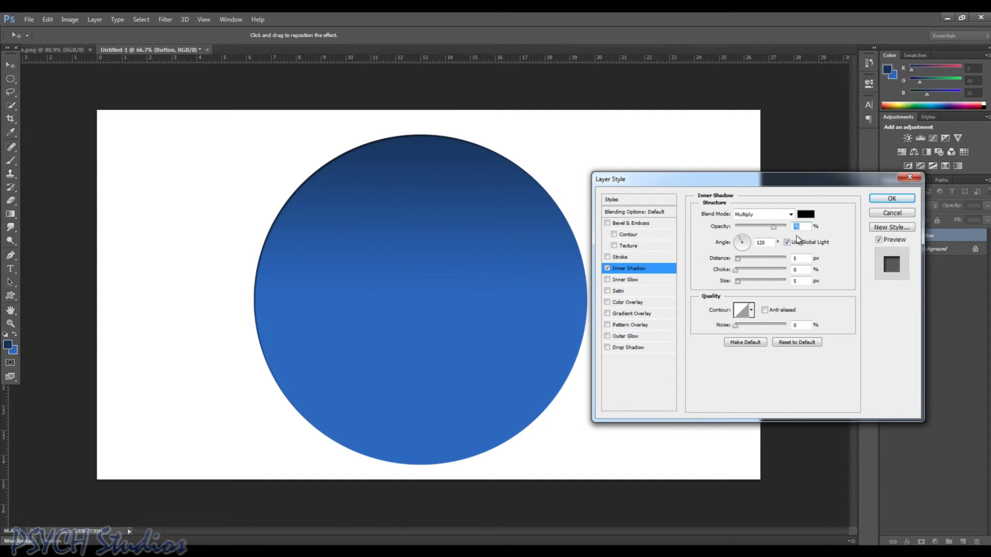
{"action": "type", "text": "70"}
{"action": "double_click", "coordinate": [798, 258]}
{"action": "type", "text": "0"}
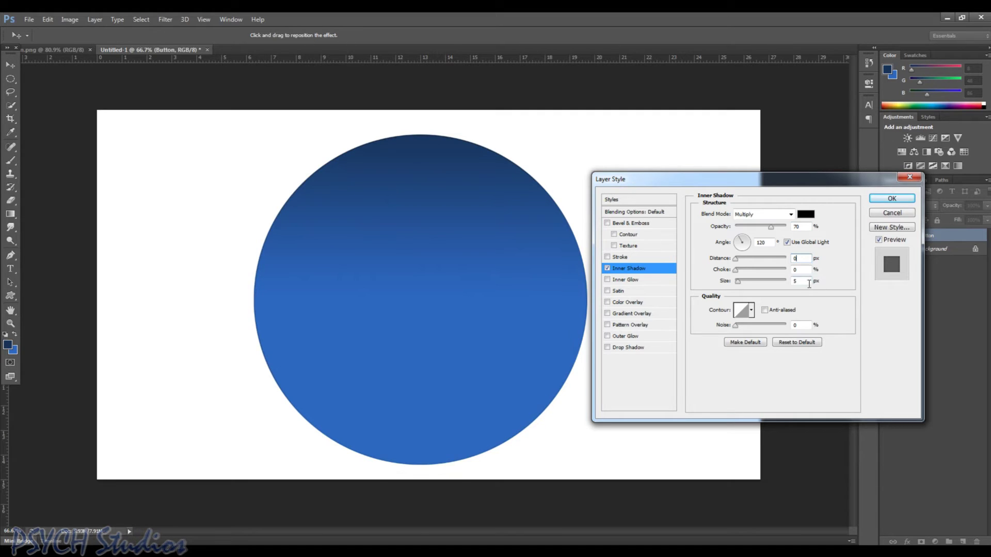
{"action": "left_click_drag", "start_coordinate": [802, 281], "coordinate": [778, 279]}
{"action": "type", "text": "51"}
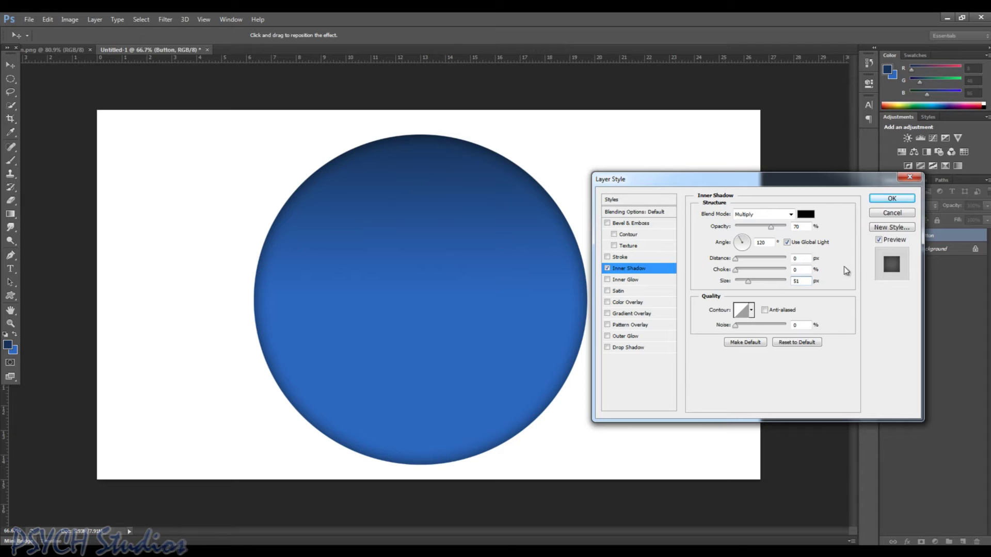
{"action": "left_click", "coordinate": [901, 200]}
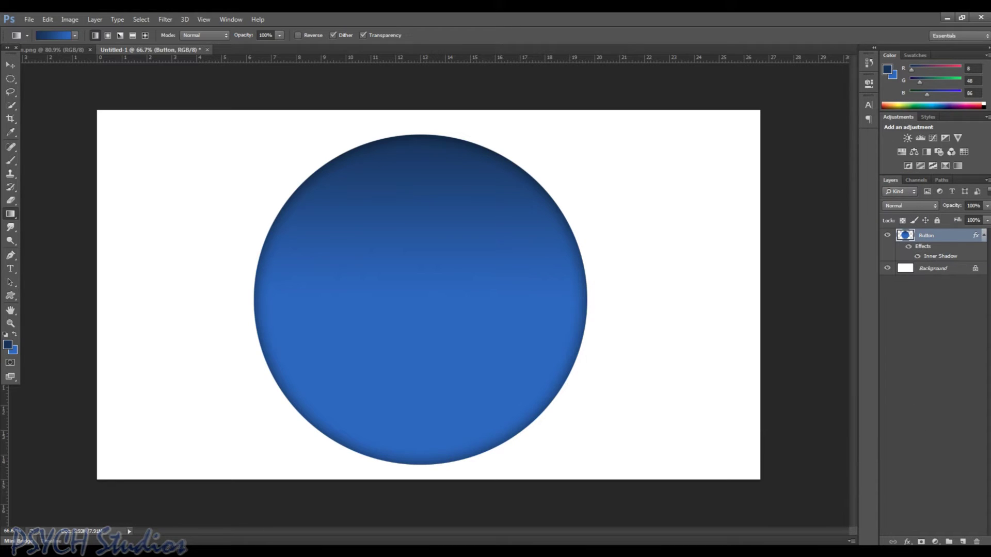
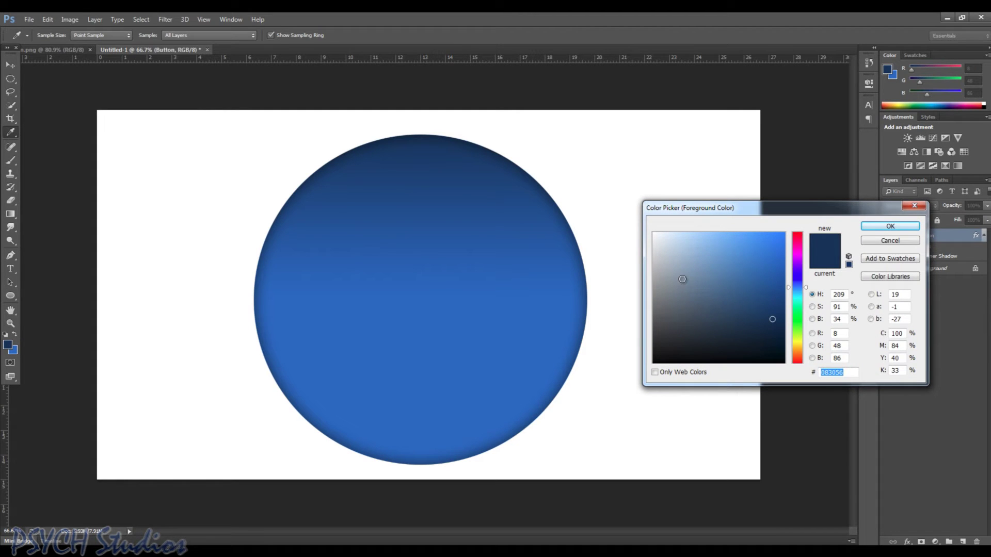
Set both the foreground and background colors to white (#ffffff)
{"action": "left_click", "coordinate": [615, 215]}
{"action": "left_click", "coordinate": [890, 226]}
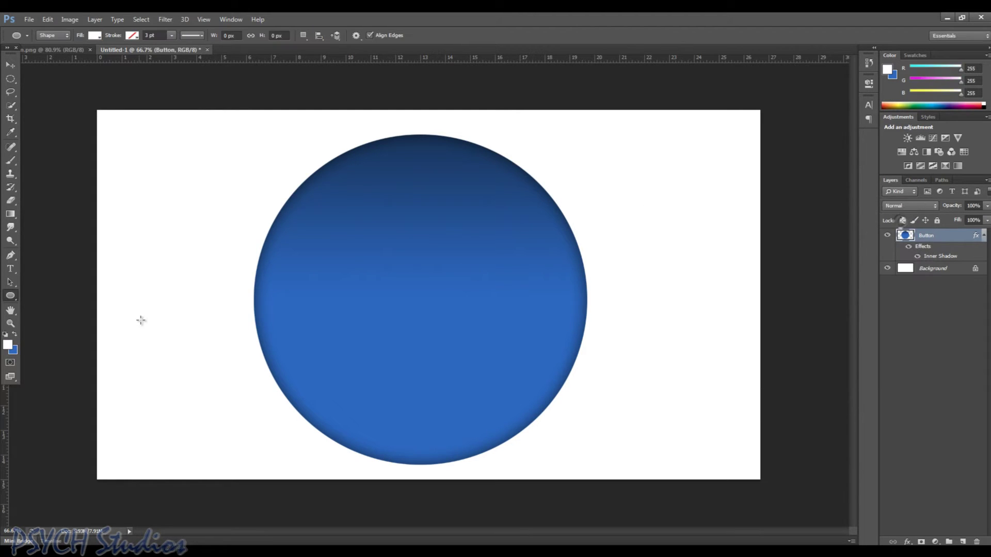
{"action": "left_click", "coordinate": [15, 335]}
{"action": "left_click", "coordinate": [8, 346]}
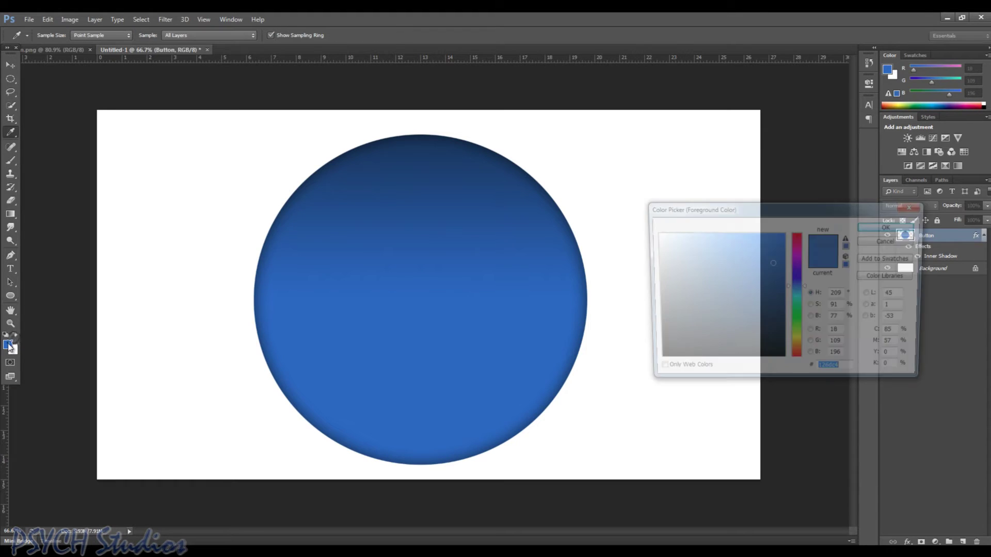
{"action": "left_click", "coordinate": [607, 324]}
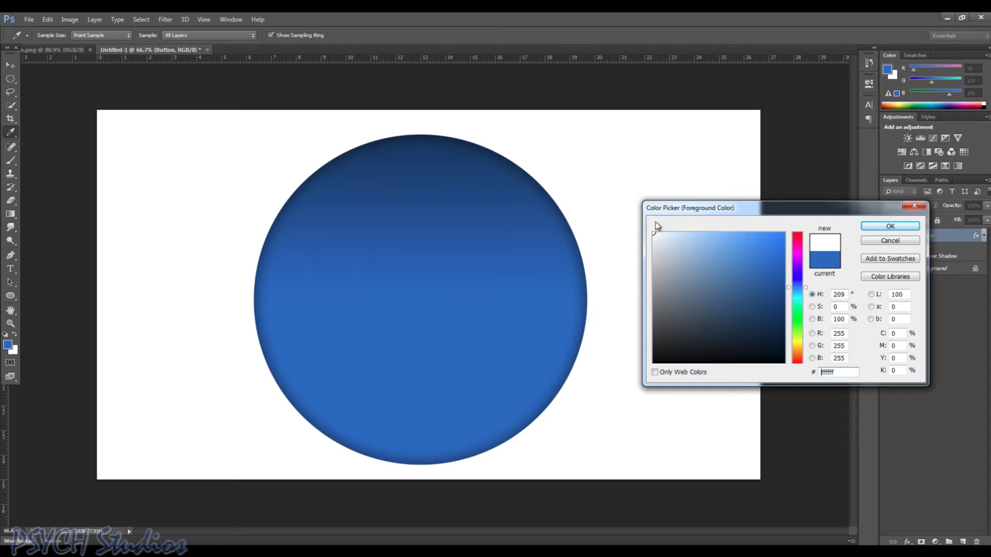
{"action": "left_click", "coordinate": [888, 227]}
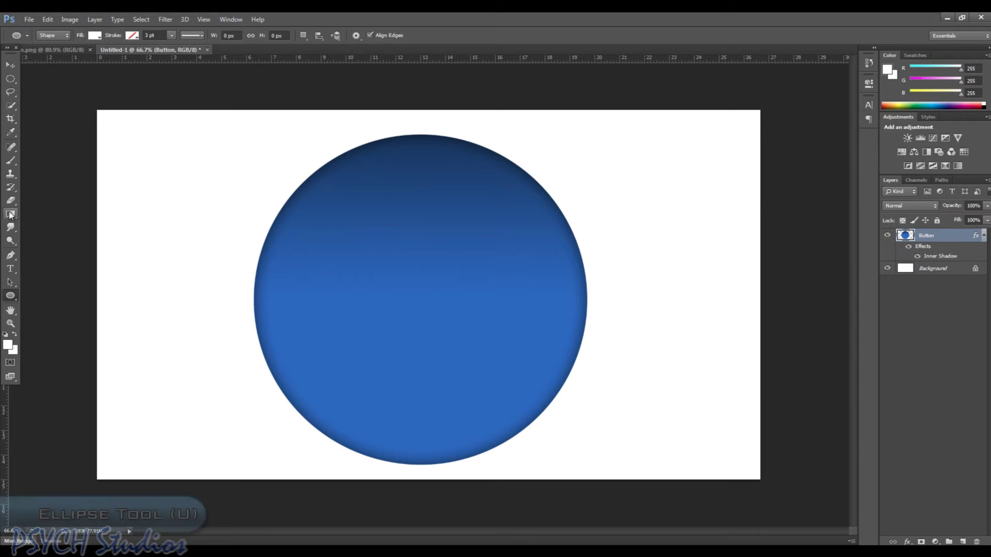
Draw a white ellipse about 688 px by 402 px over the upper half of the blue circle with the Ellipse tool
{"action": "right_click", "coordinate": [12, 301]}
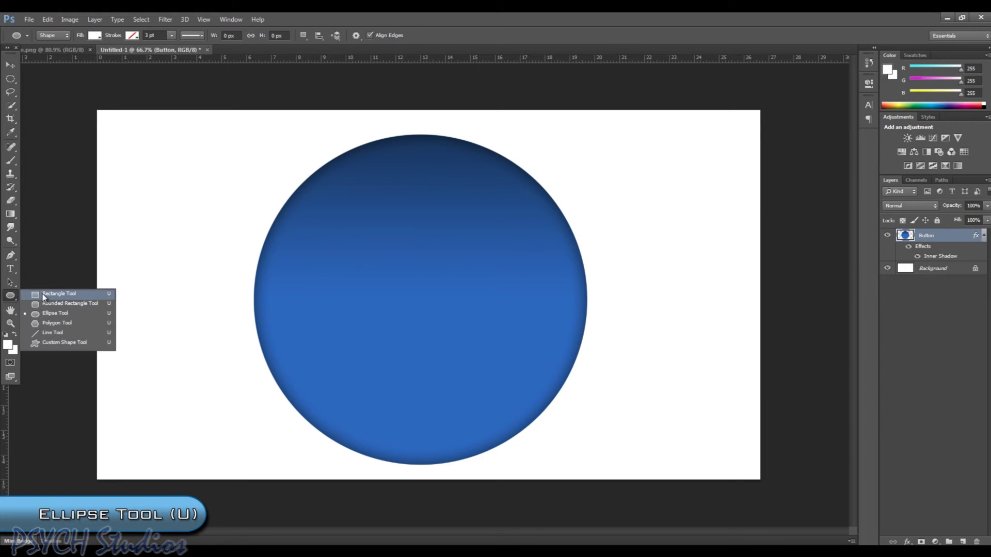
{"action": "left_click", "coordinate": [69, 316]}
{"action": "left_click_drag", "start_coordinate": [312, 184], "coordinate": [550, 321]}
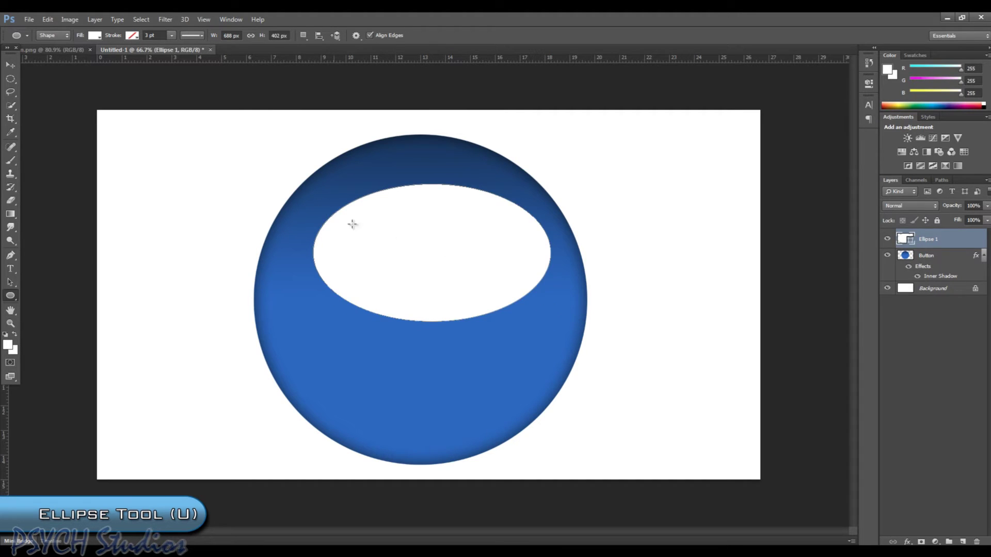
Move the white ellipse up so it sits centred just below the blue circle's top edge, and rasterize its layer
{"action": "left_click", "coordinate": [8, 66]}
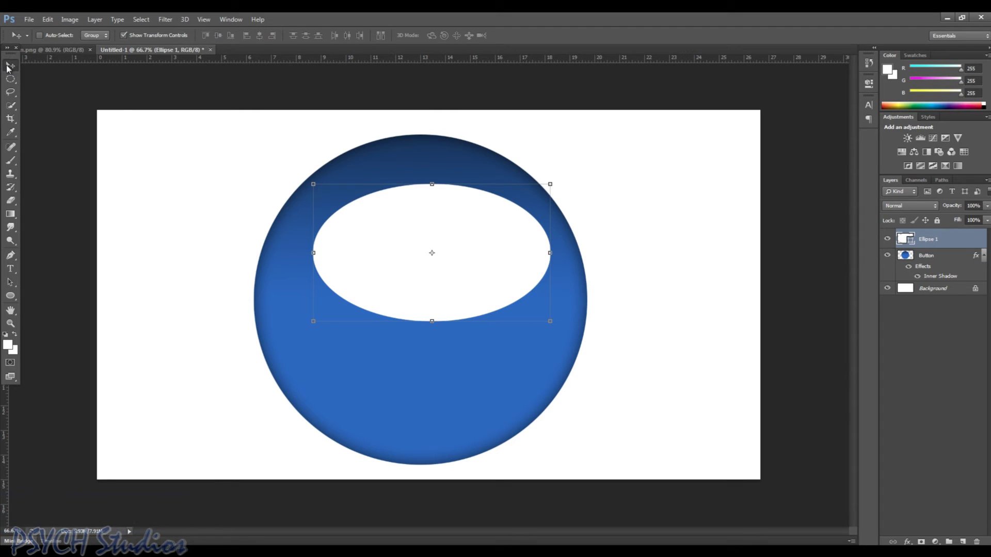
{"action": "left_click_drag", "start_coordinate": [452, 254], "coordinate": [439, 221]}
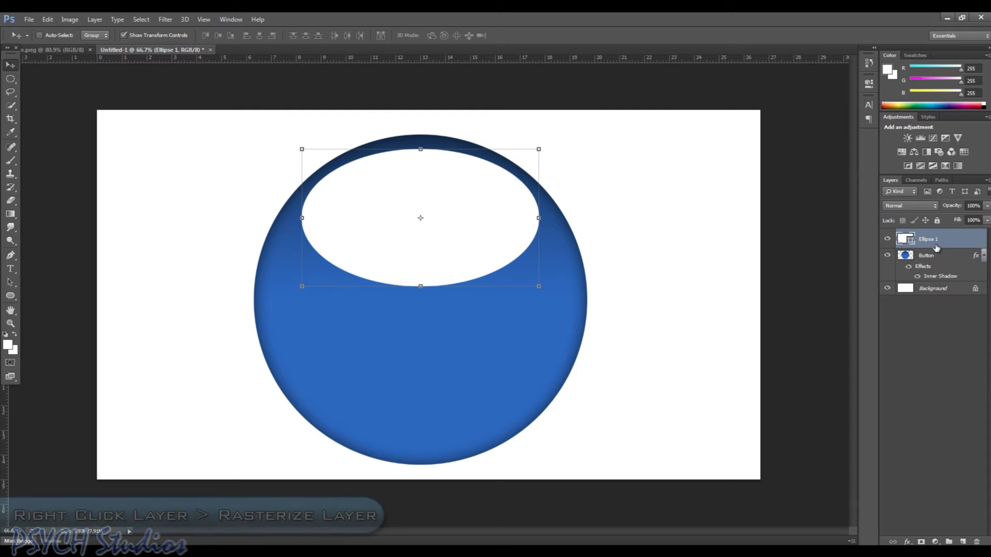
{"action": "right_click", "coordinate": [965, 241]}
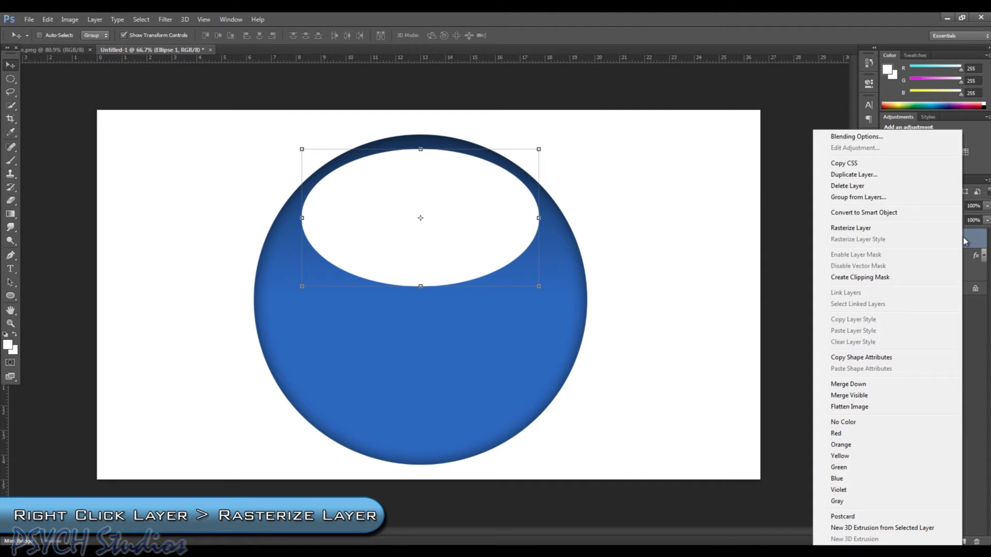
{"action": "left_click", "coordinate": [876, 233]}
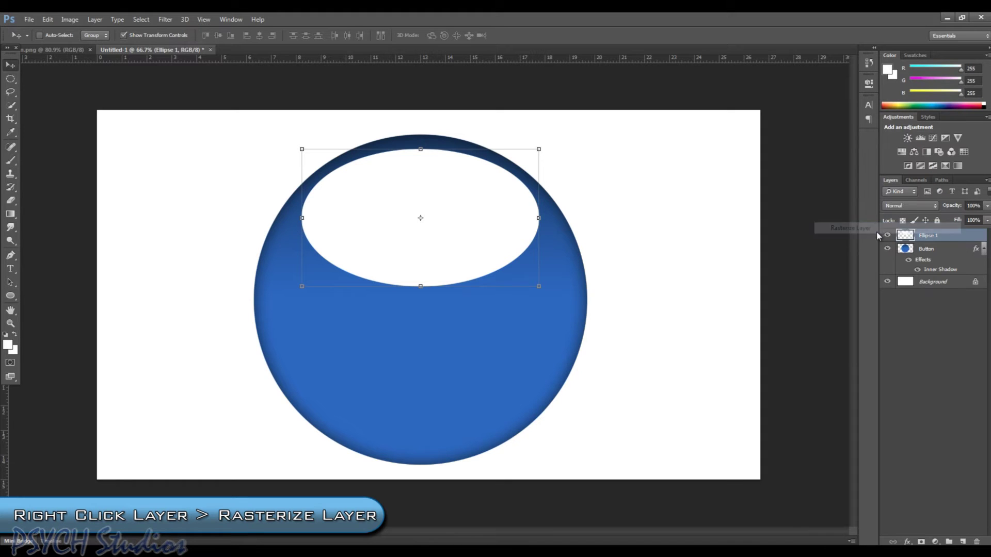
Turn off the transform controls and lower the Ellipse 1 layer's opacity to about 35%
{"action": "left_click", "coordinate": [128, 34]}
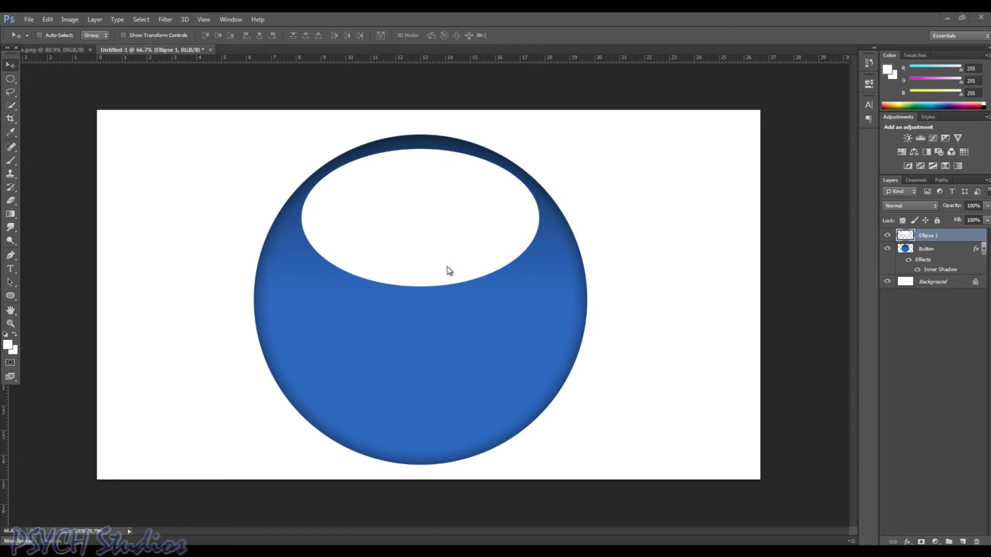
{"action": "left_click", "coordinate": [987, 206]}
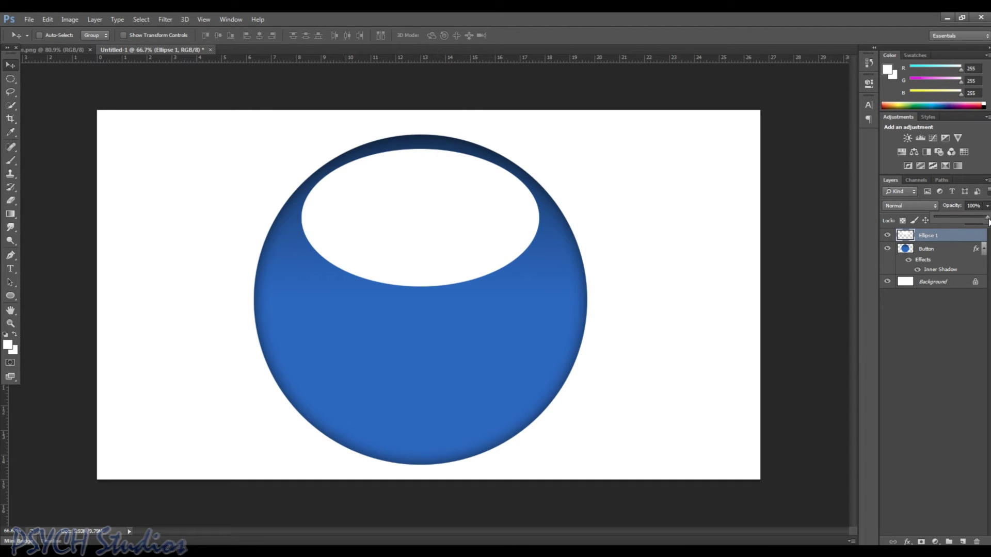
{"action": "left_click_drag", "start_coordinate": [970, 218], "coordinate": [956, 221]}
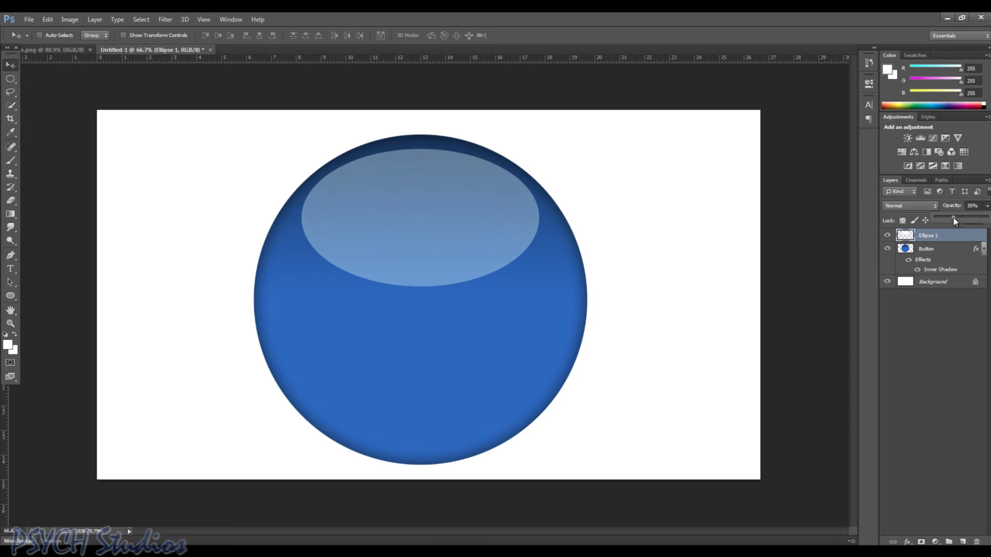
{"action": "left_click", "coordinate": [960, 316]}
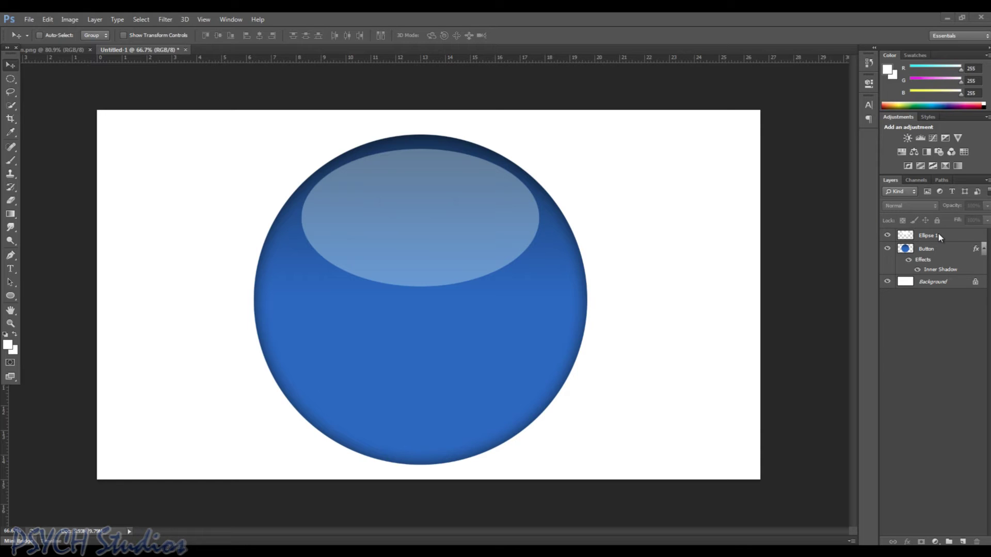
Create a new layer directly above the Button layer and rename it Ellipse2
{"action": "left_click", "coordinate": [939, 249]}
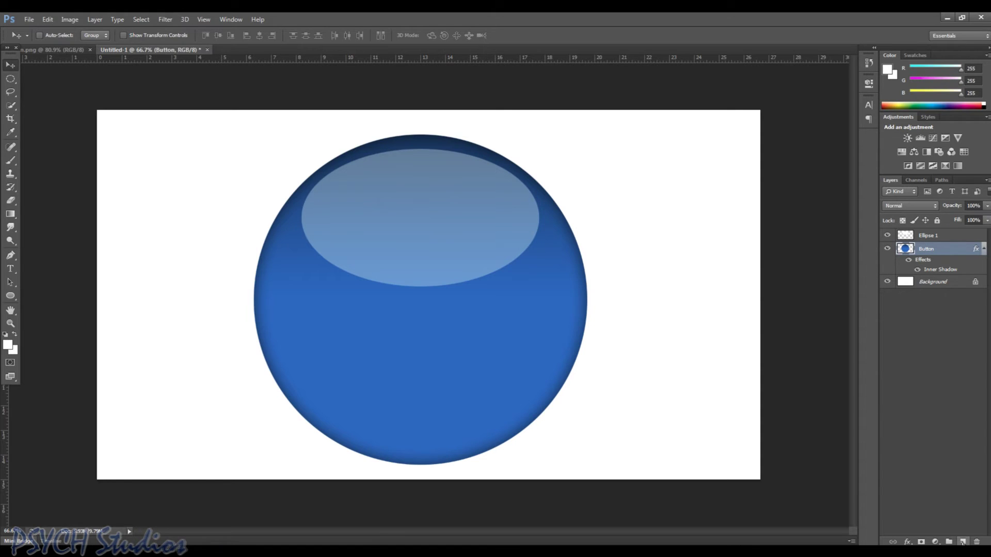
{"action": "left_click", "coordinate": [963, 542]}
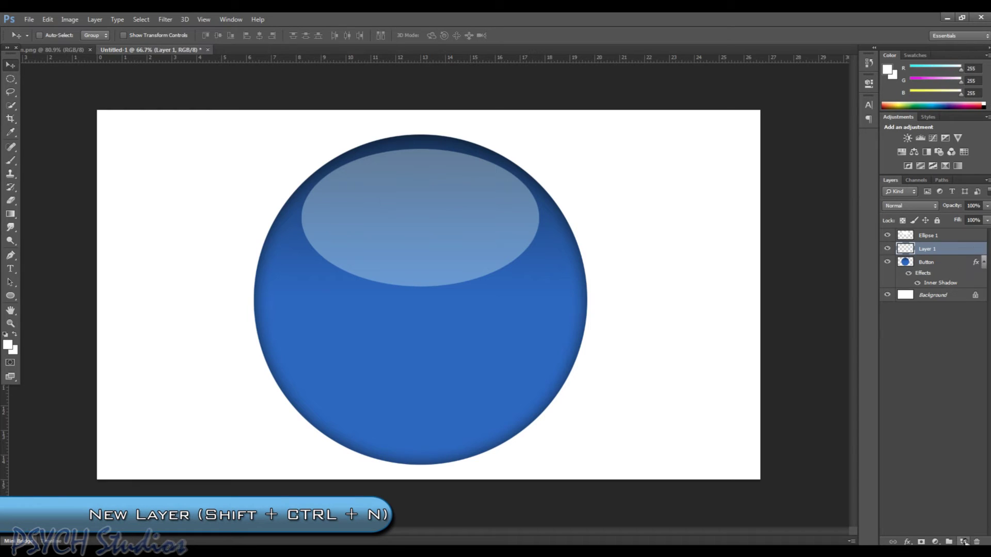
{"action": "double_click", "coordinate": [931, 250]}
{"action": "type", "text": "Ellipse2"}
{"action": "left_click", "coordinate": [949, 311]}
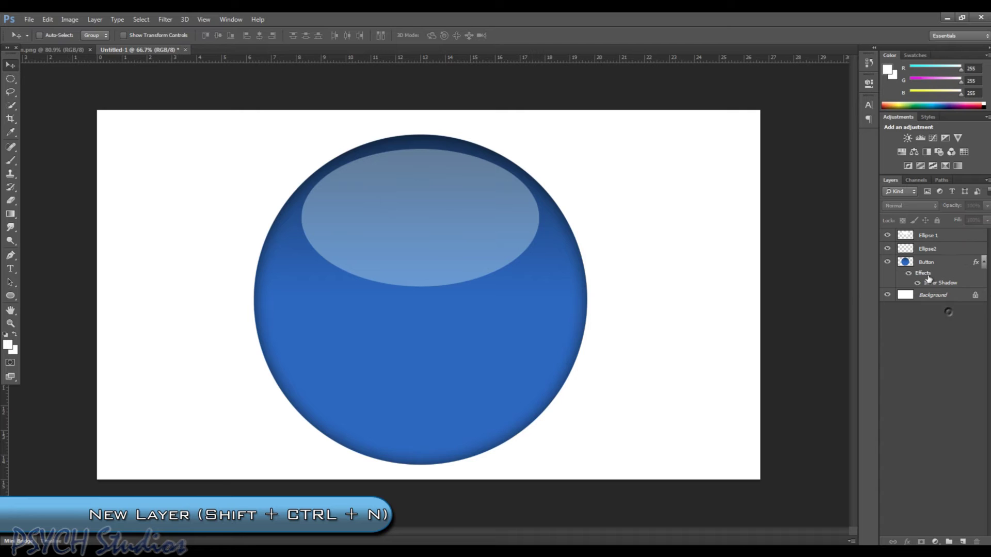
Draw a smaller, flatter white ellipse on the Ellipse2 layer and move it to the middle of the circle's lower half
{"action": "left_click", "coordinate": [938, 251]}
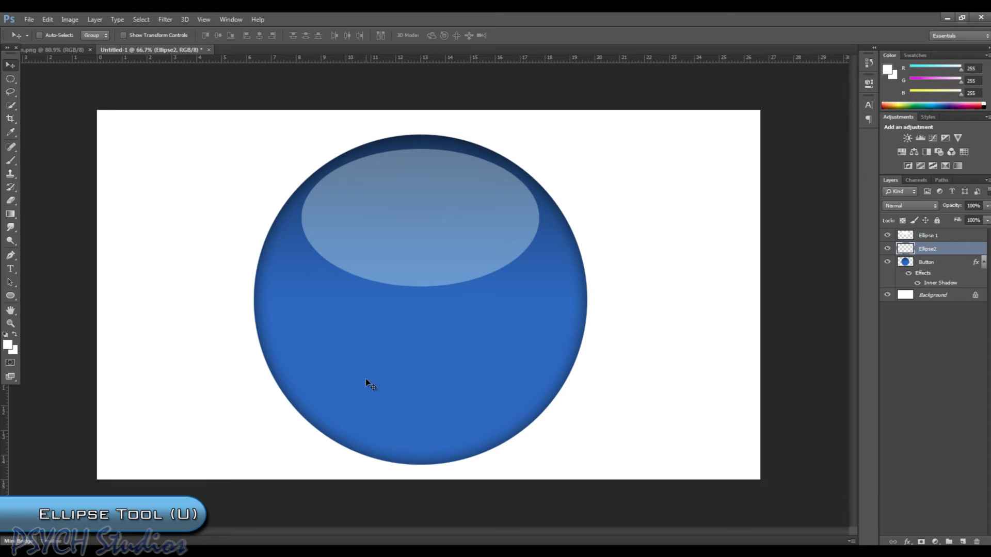
{"action": "left_click", "coordinate": [11, 295]}
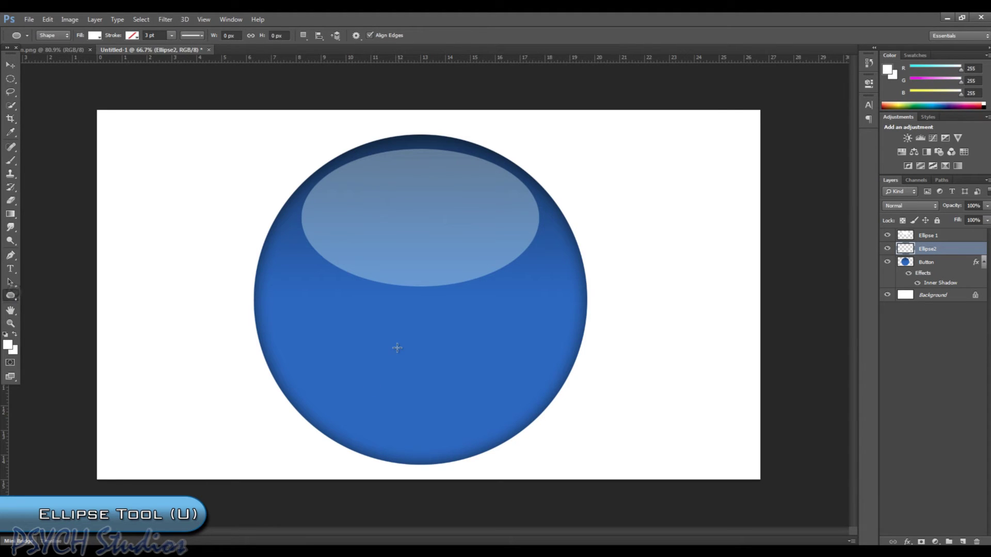
{"action": "left_click_drag", "start_coordinate": [328, 347], "coordinate": [500, 414]}
{"action": "left_click", "coordinate": [10, 65]}
{"action": "left_click_drag", "start_coordinate": [428, 391], "coordinate": [437, 379]}
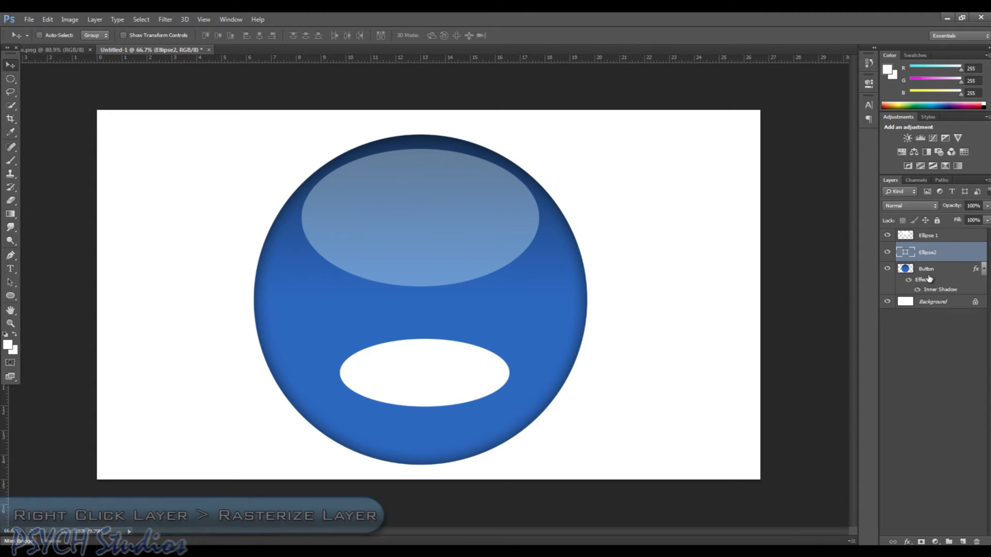
Rasterize the Ellipse2 layer and apply a Gaussian Blur with a radius of 45 pixels
{"action": "right_click", "coordinate": [944, 255]}
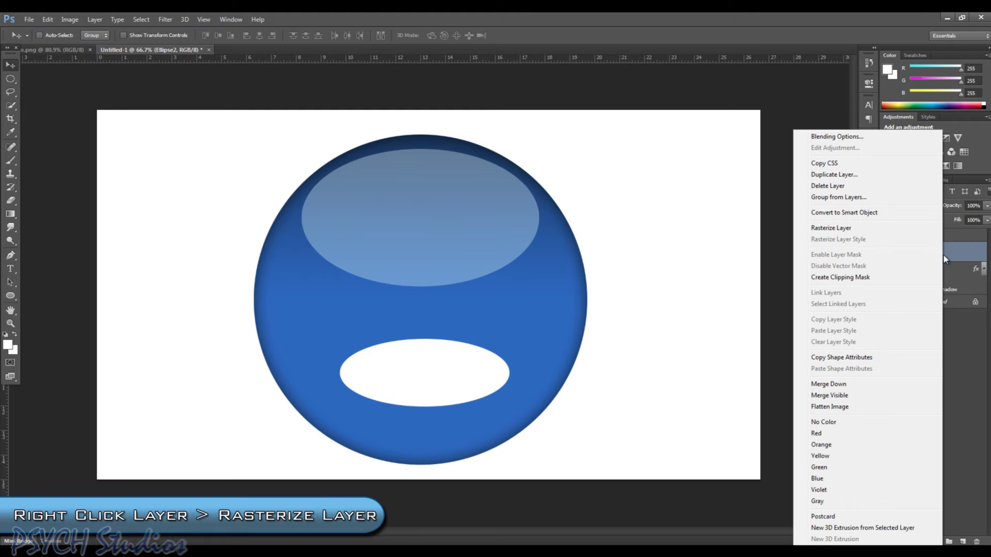
{"action": "left_click", "coordinate": [872, 229]}
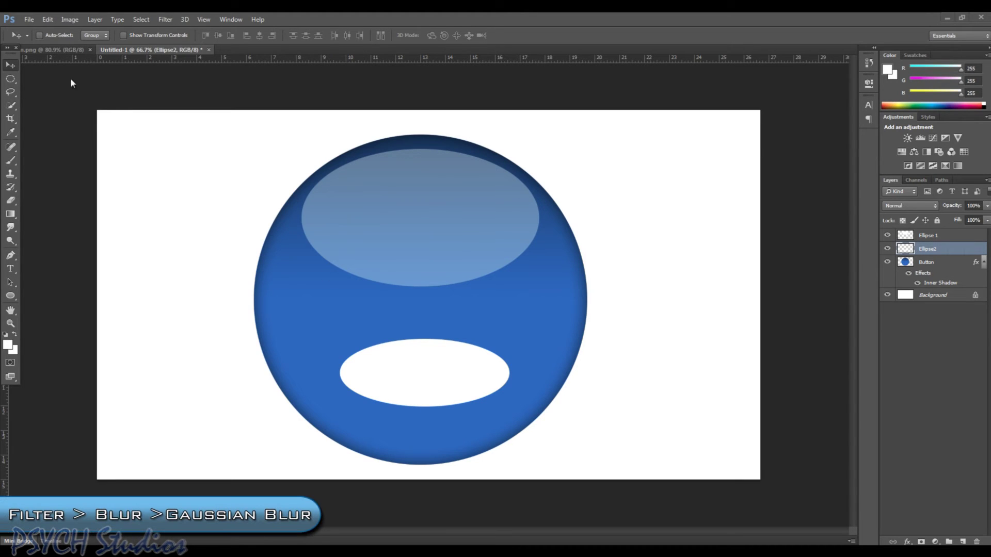
{"action": "left_click", "coordinate": [160, 21]}
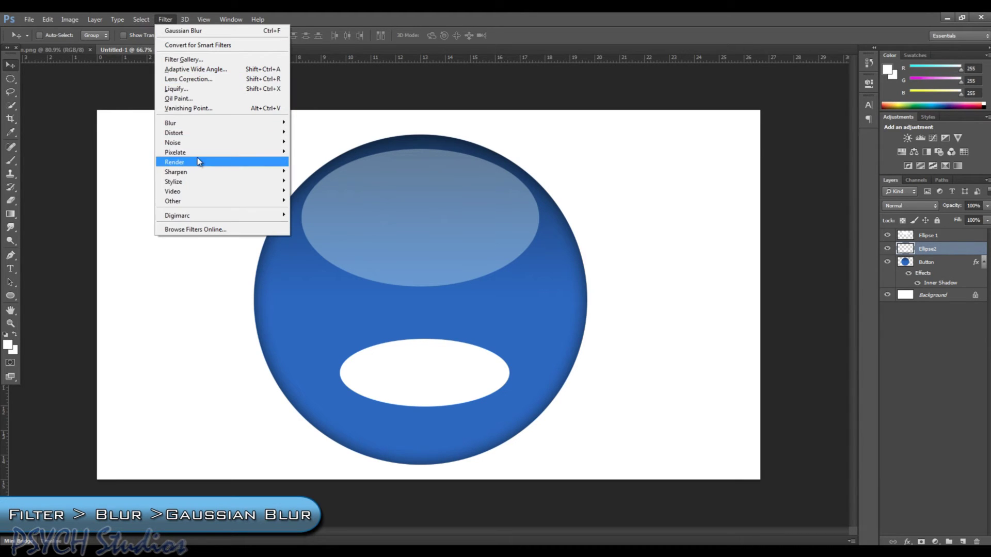
{"action": "mouse_move", "coordinate": [205, 123]}
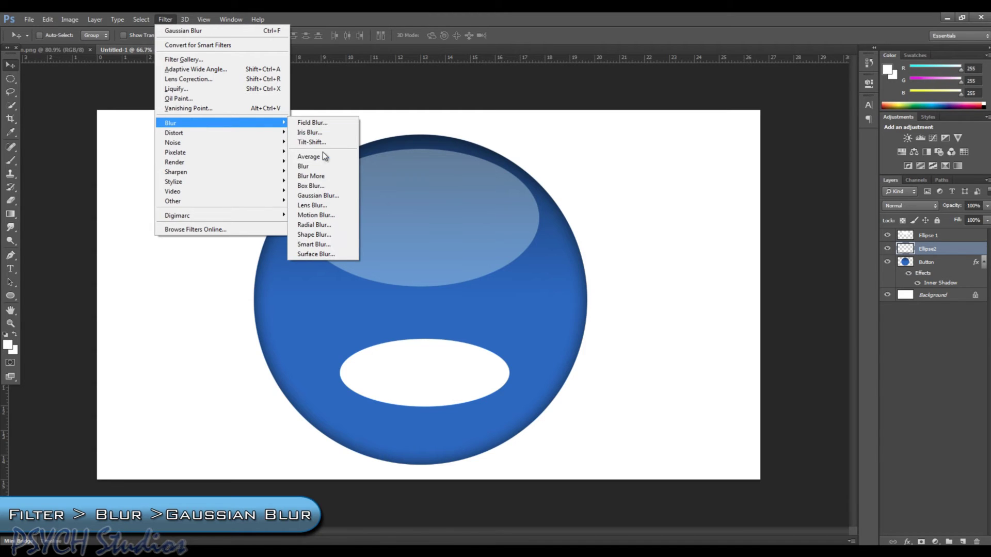
{"action": "left_click", "coordinate": [335, 197]}
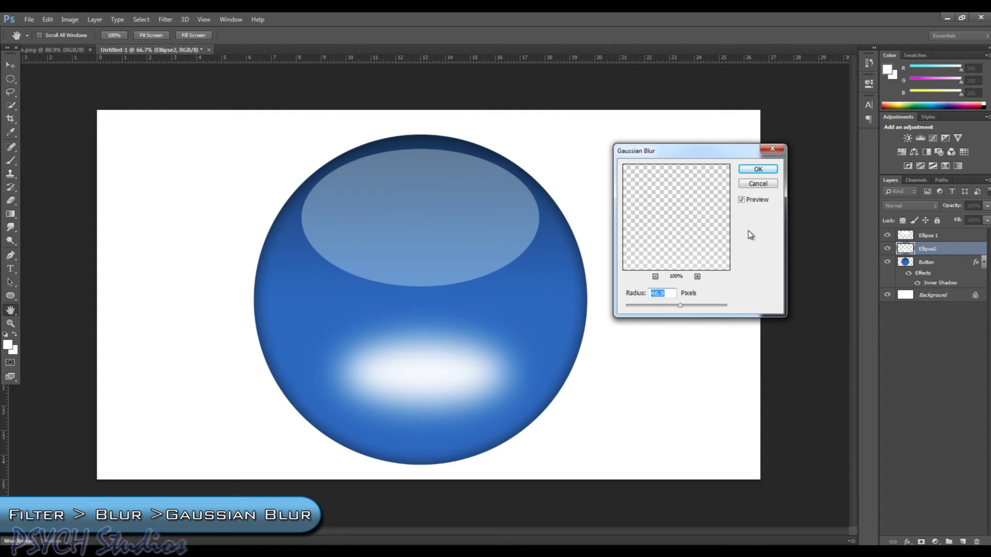
{"action": "type", "text": "45"}
{"action": "left_click", "coordinate": [757, 169]}
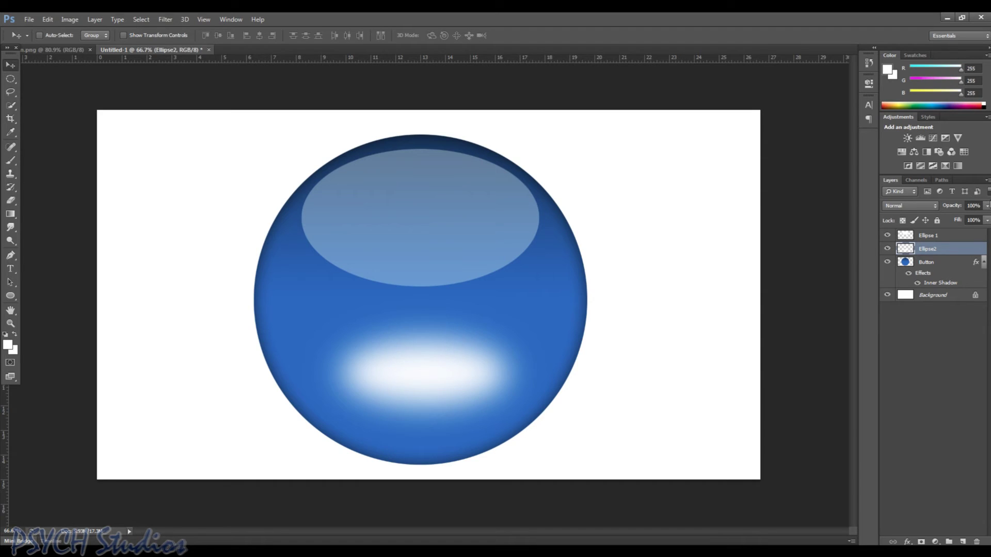
Lower the Ellipse2 layer's opacity to about 46% and deselect the layer
{"action": "left_click", "coordinate": [987, 220]}
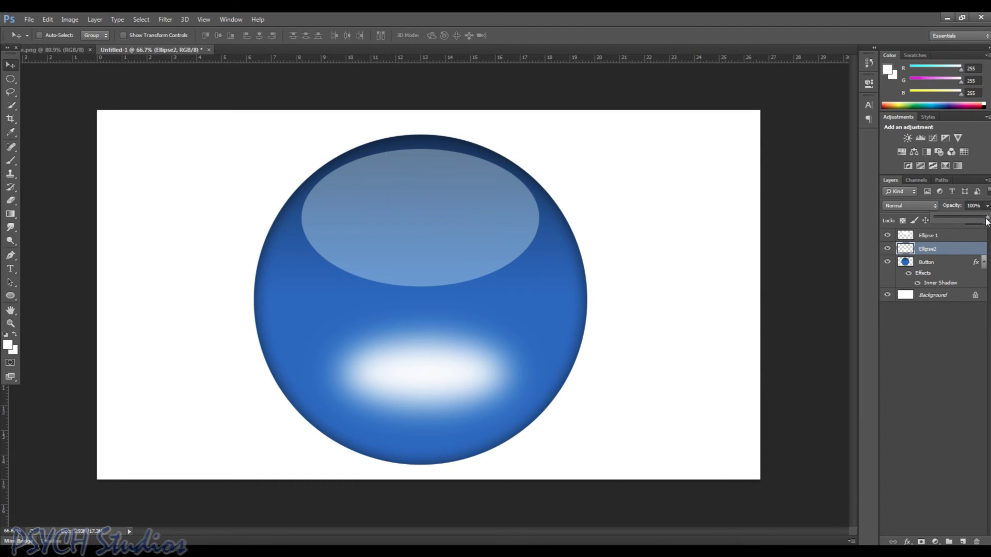
{"action": "left_click_drag", "start_coordinate": [985, 219], "coordinate": [960, 223]}
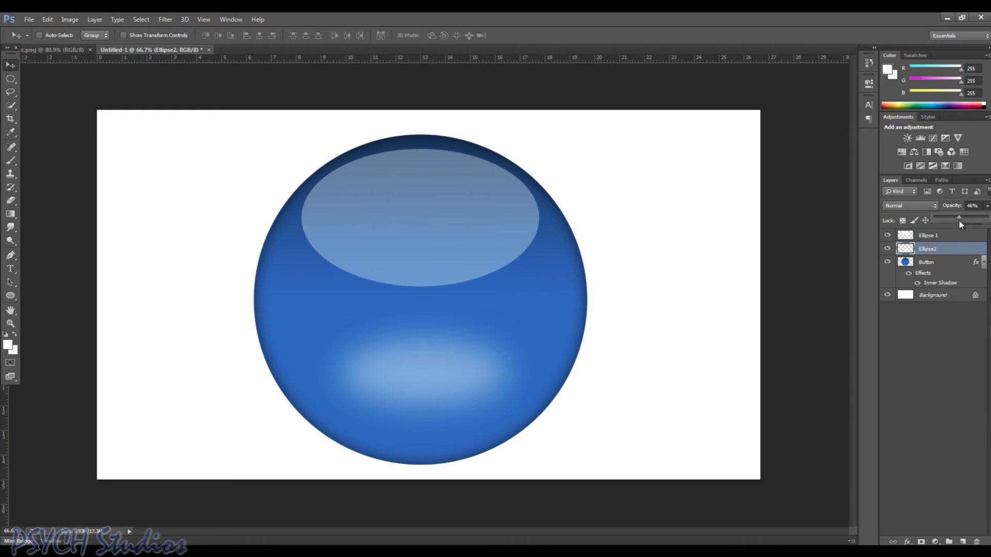
{"action": "left_click", "coordinate": [972, 206]}
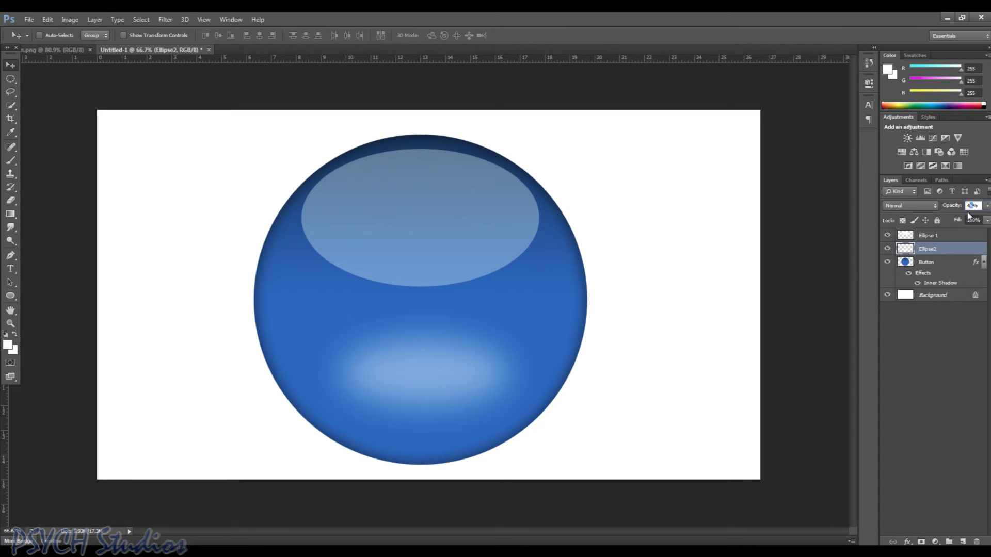
{"action": "left_click_drag", "start_coordinate": [962, 209], "coordinate": [961, 209]}
{"action": "left_click", "coordinate": [966, 339]}
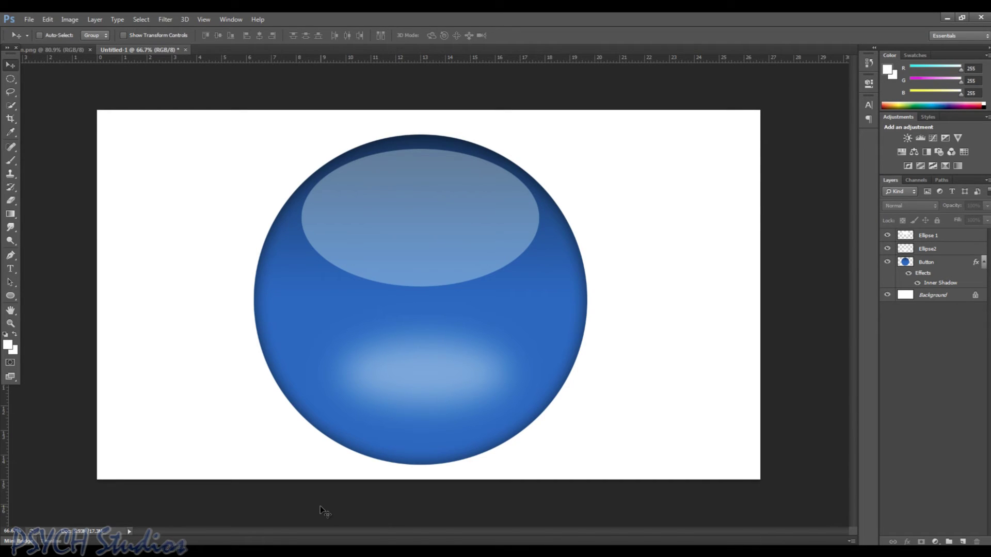
Set the foreground color to #f2f2f2 and the background color to #716e6a
{"action": "left_click", "coordinate": [9, 349]}
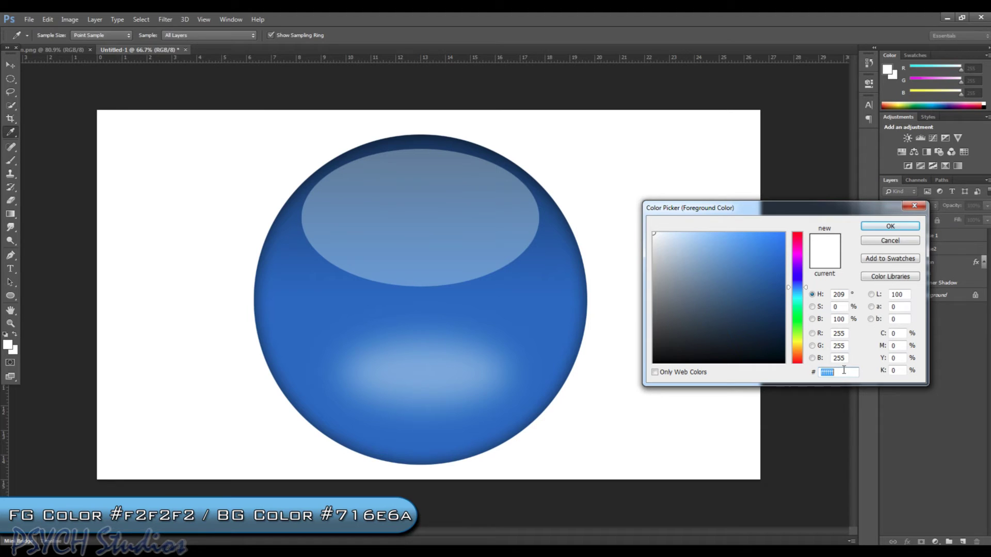
{"action": "type", "text": "f2f2f2"}
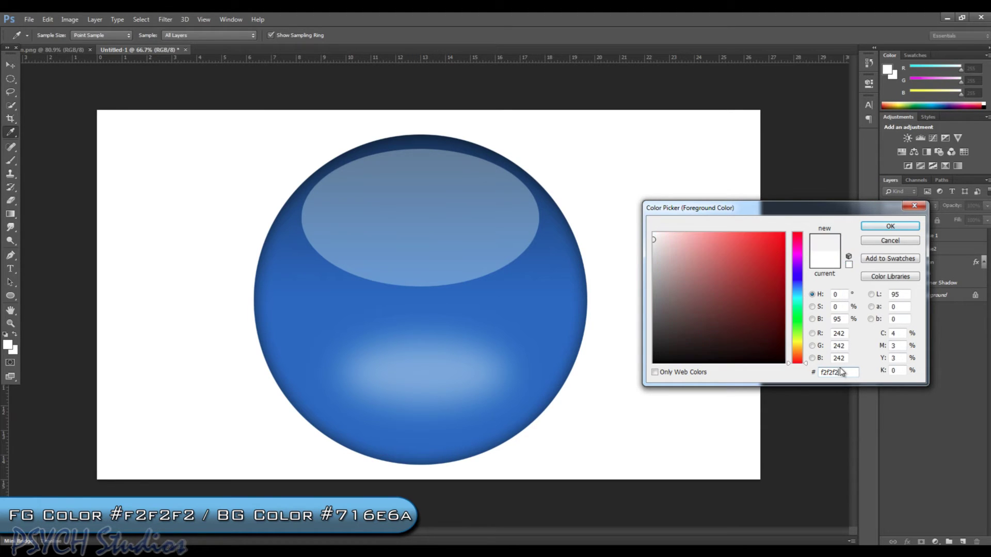
{"action": "left_click", "coordinate": [891, 226]}
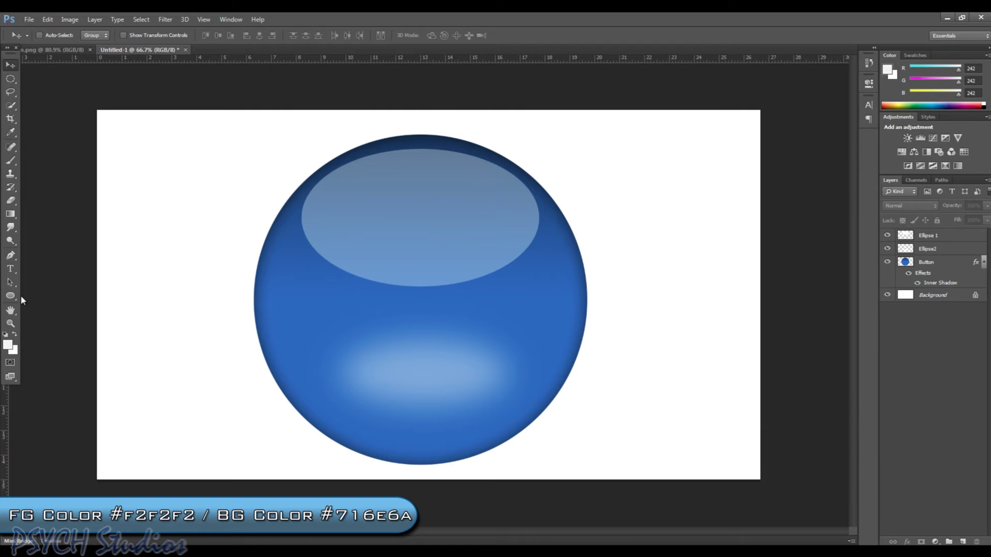
{"action": "left_click", "coordinate": [16, 334]}
{"action": "left_click", "coordinate": [9, 344]}
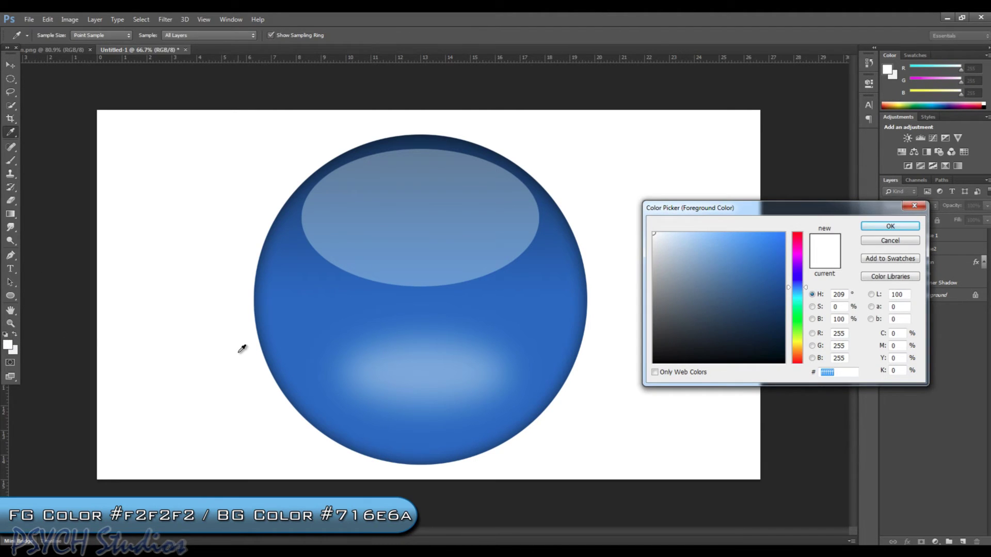
{"action": "type", "text": "71"}
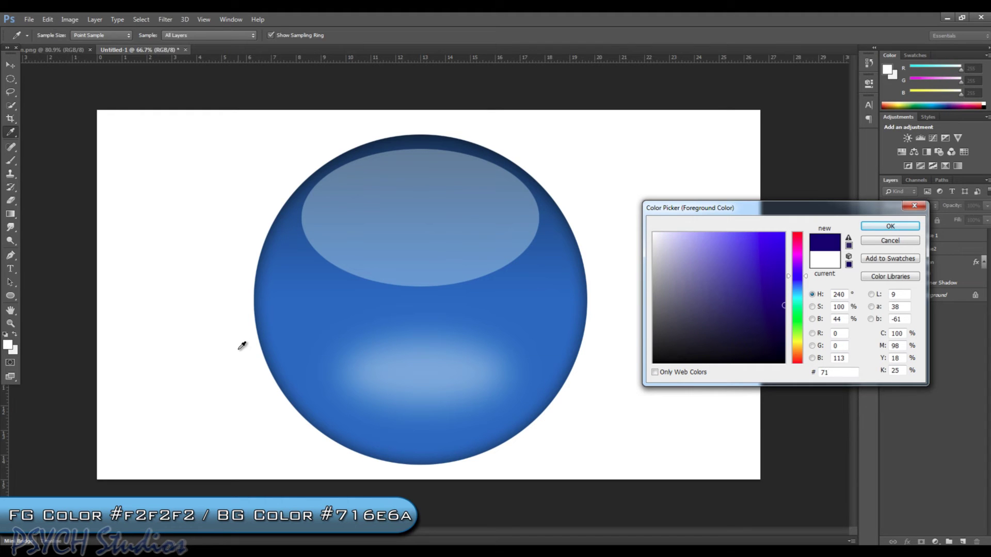
{"action": "type", "text": "6e6a"}
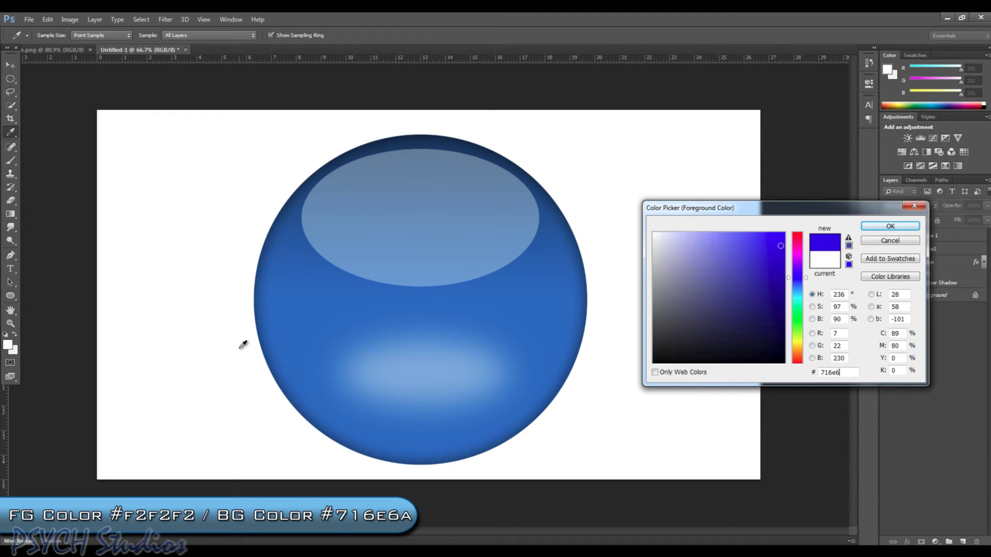
{"action": "left_click", "coordinate": [897, 228]}
{"action": "key", "text": "v"}
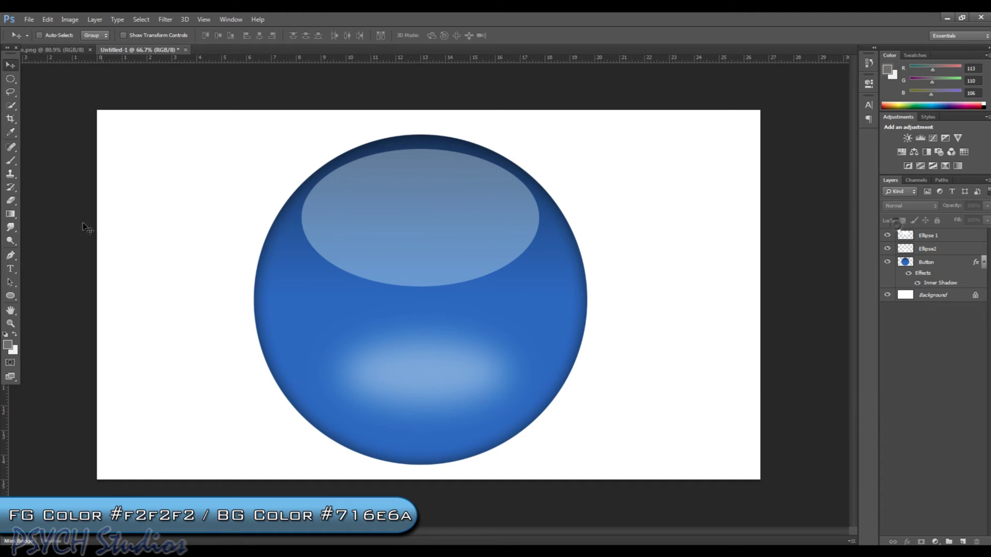
{"action": "left_click", "coordinate": [15, 336]}
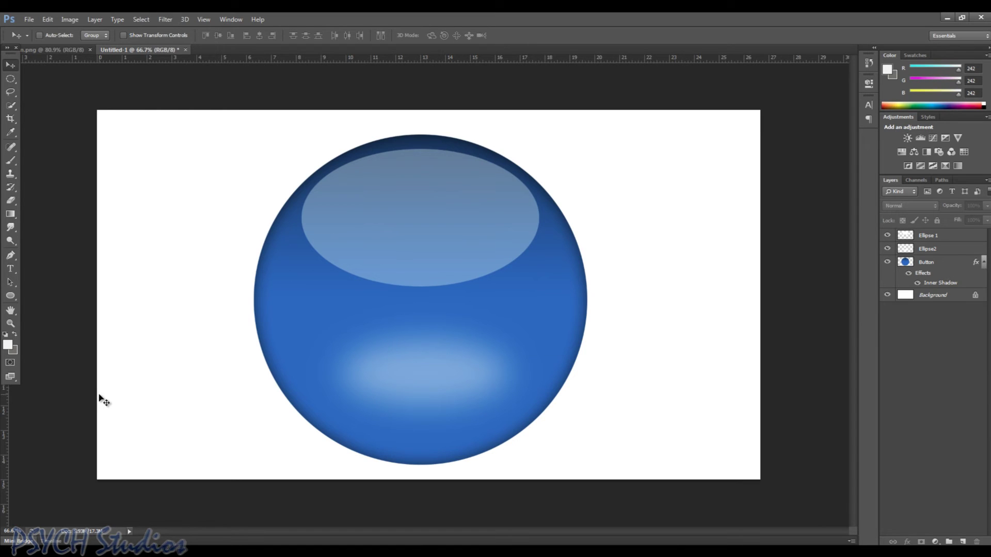
Open the Button layer's Blending Options and enable the Stroke effect
{"action": "left_click", "coordinate": [943, 262]}
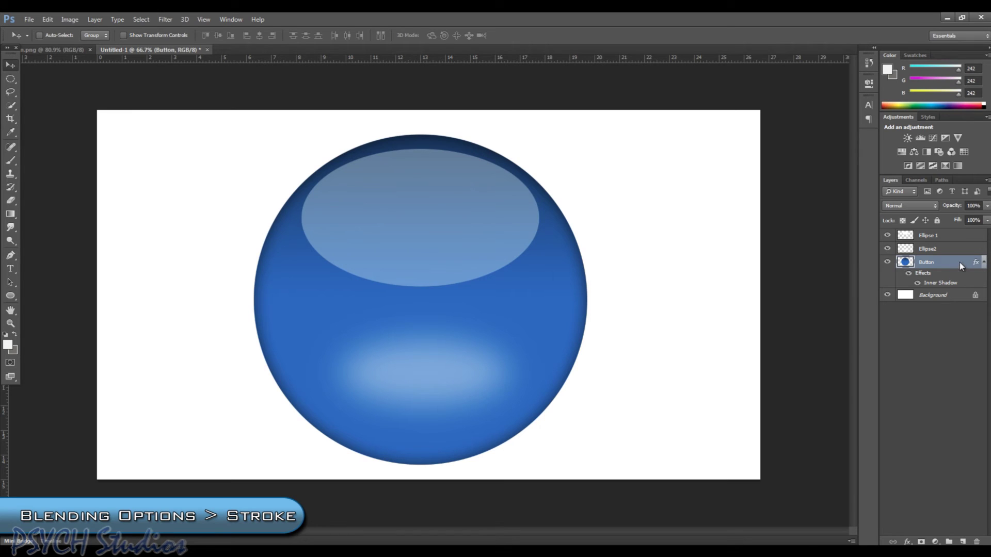
{"action": "right_click", "coordinate": [959, 262]}
{"action": "left_click", "coordinate": [875, 138]}
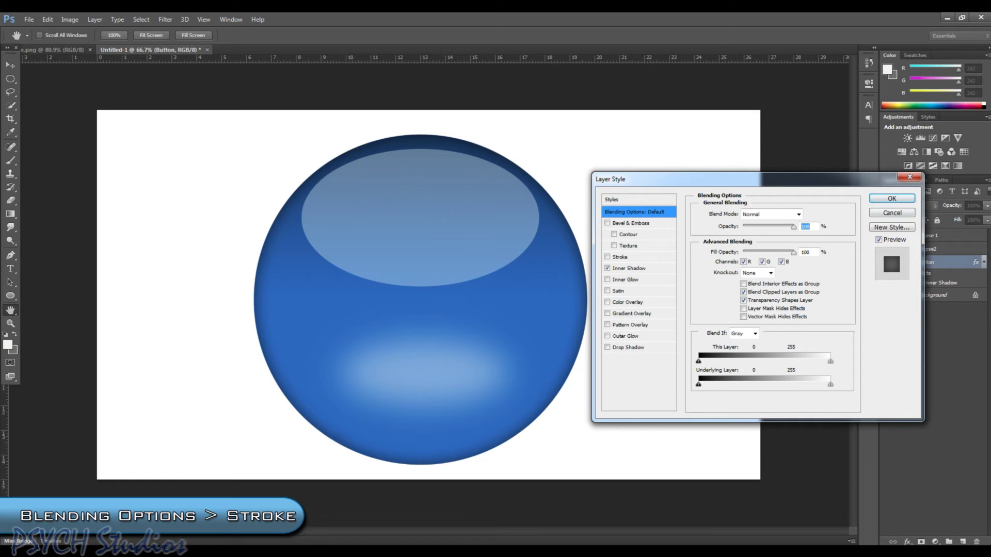
{"action": "left_click", "coordinate": [620, 258]}
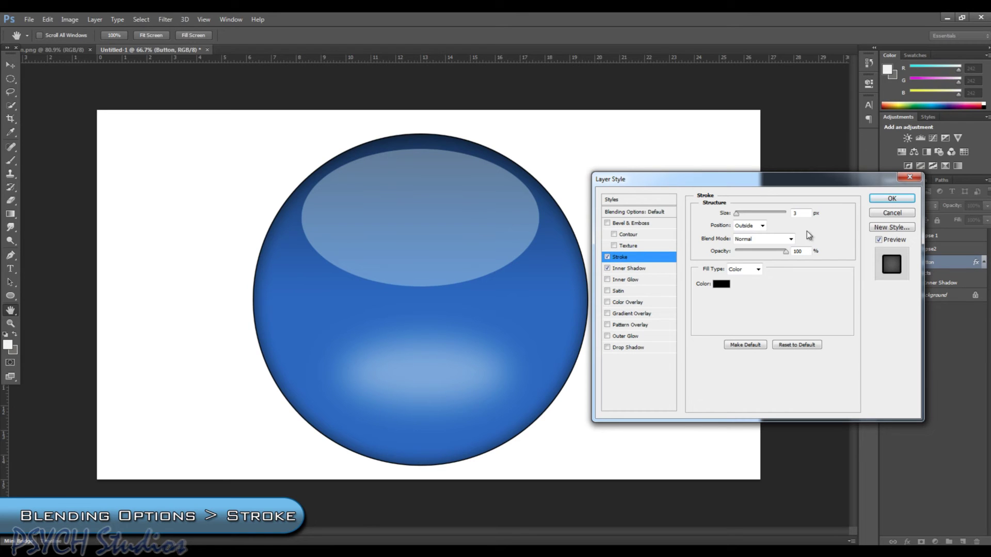
Set the Button layer's stroke size to 15 px and its fill type to Gradient
{"action": "left_click", "coordinate": [797, 213]}
{"action": "left_click", "coordinate": [794, 213]}
{"action": "type", "text": "15"}
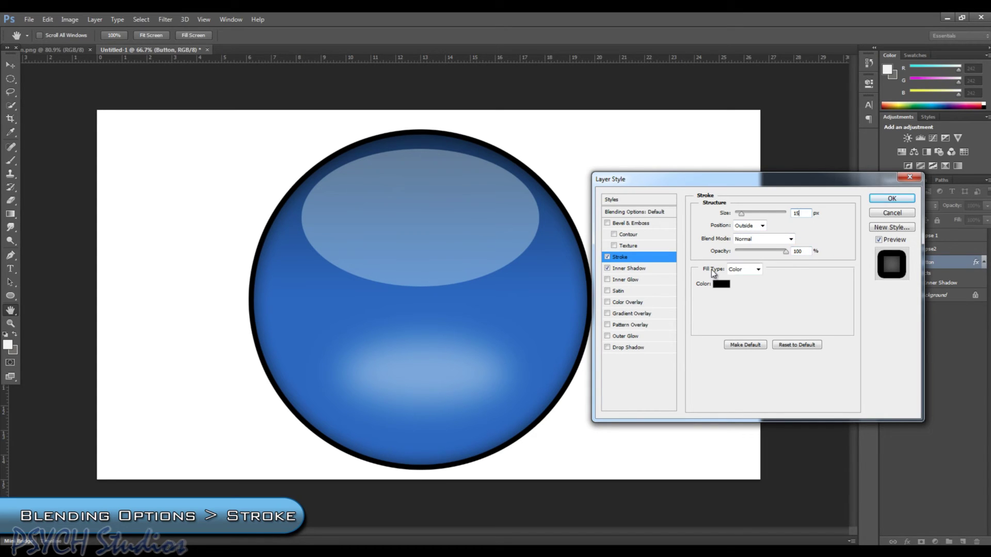
{"action": "left_click", "coordinate": [749, 270]}
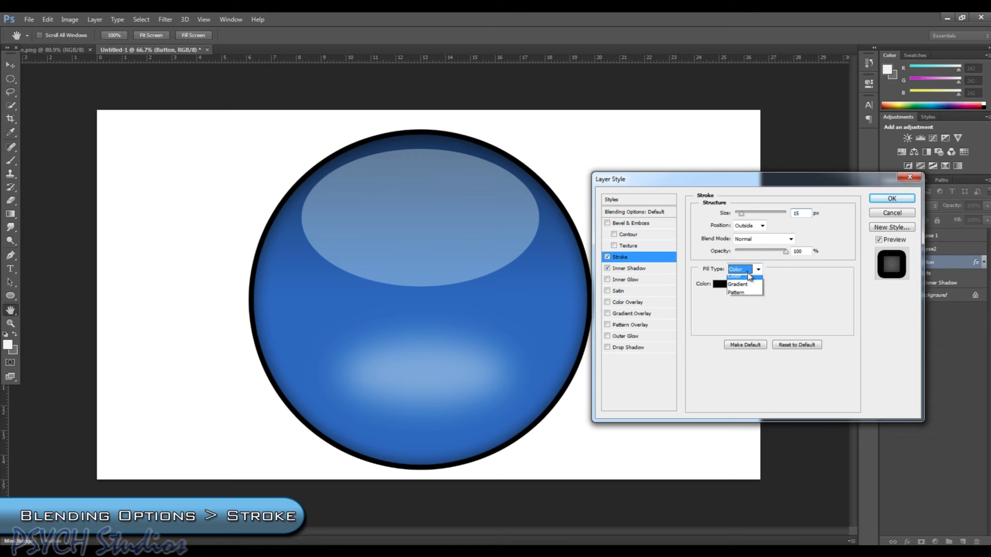
{"action": "left_click", "coordinate": [746, 288]}
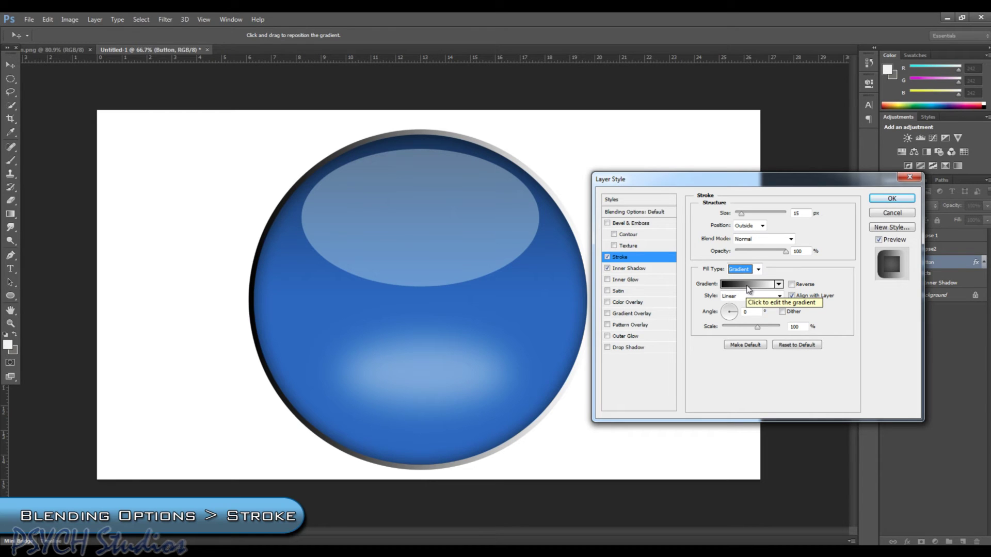
Give the stroke the Foreground to Background gradient preset at a 90° angle and apply the layer style
{"action": "left_click", "coordinate": [748, 288]}
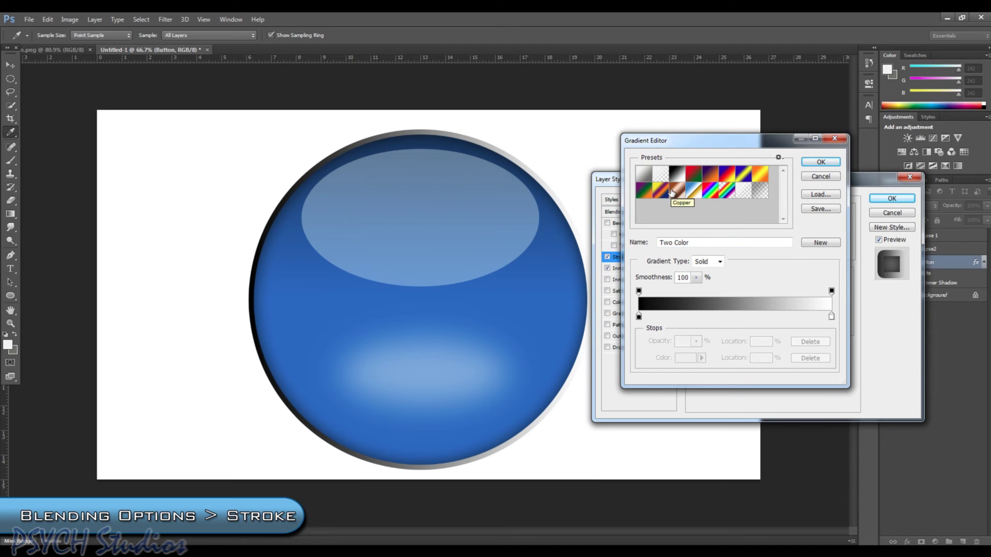
{"action": "left_click", "coordinate": [643, 175]}
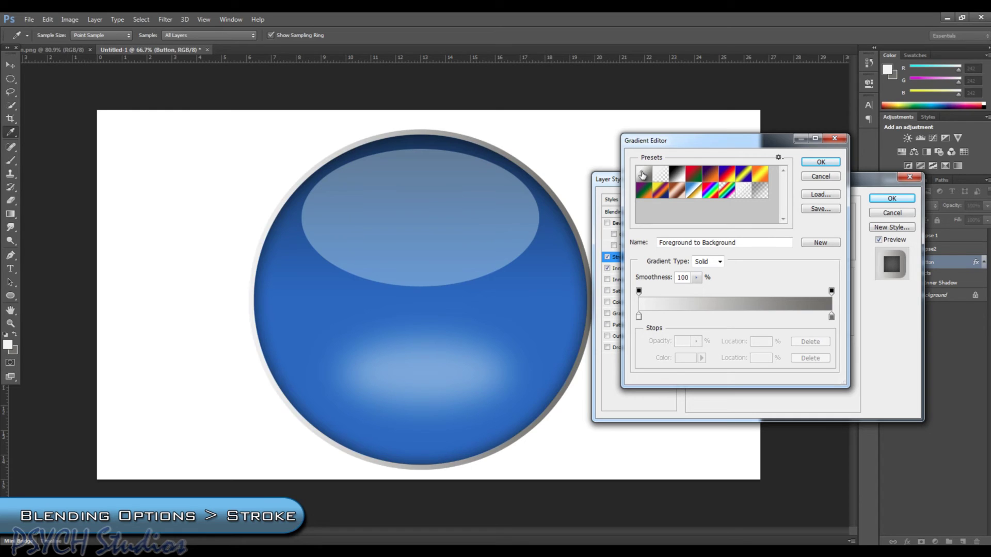
{"action": "left_click", "coordinate": [820, 162]}
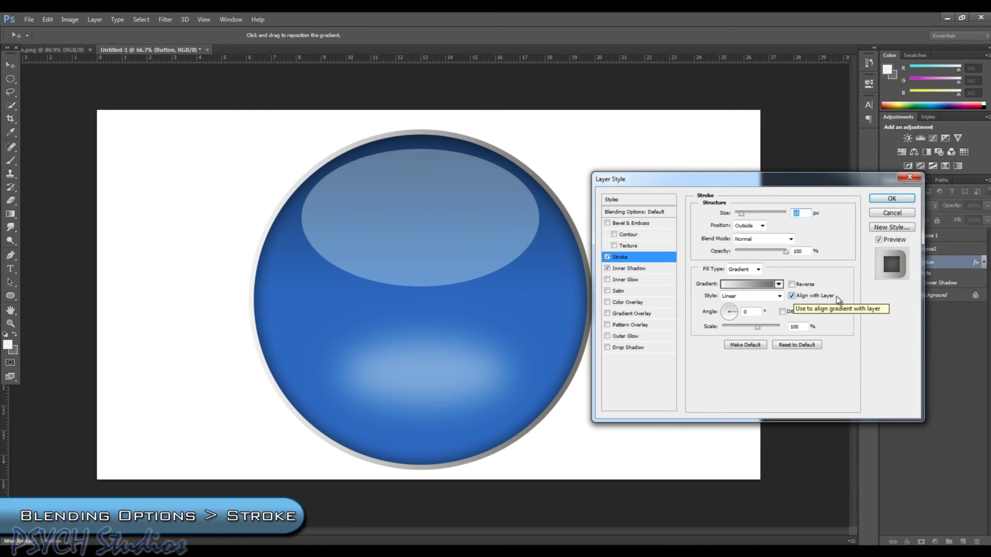
{"action": "left_click", "coordinate": [744, 312]}
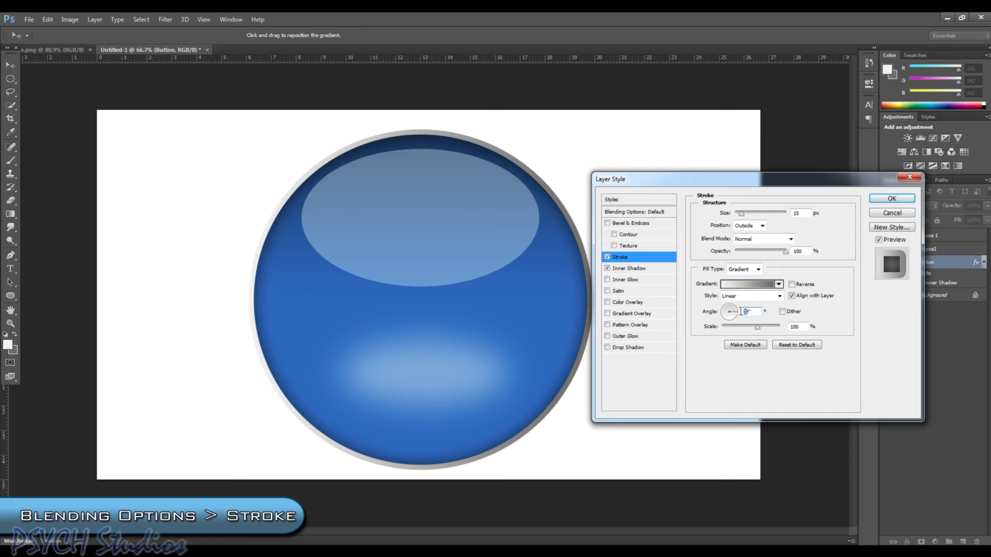
{"action": "type", "text": "90"}
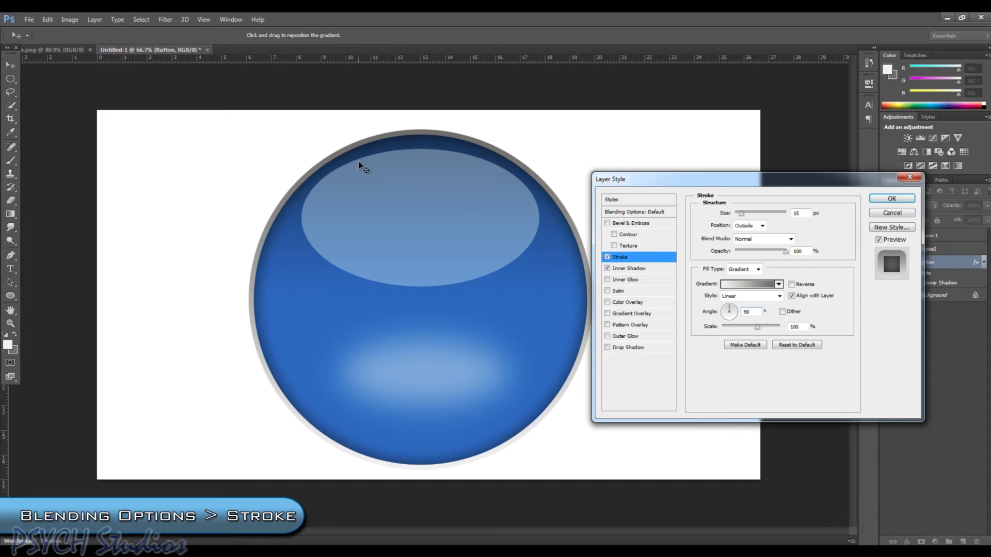
{"action": "left_click", "coordinate": [892, 199]}
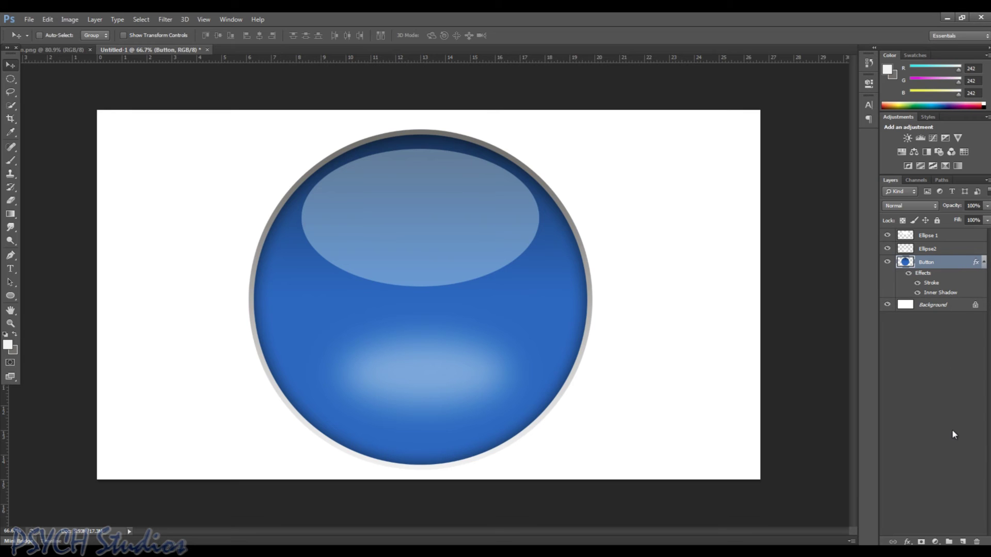
Add a new empty layer above the Button layer and merge the two layers
{"action": "left_click", "coordinate": [963, 542]}
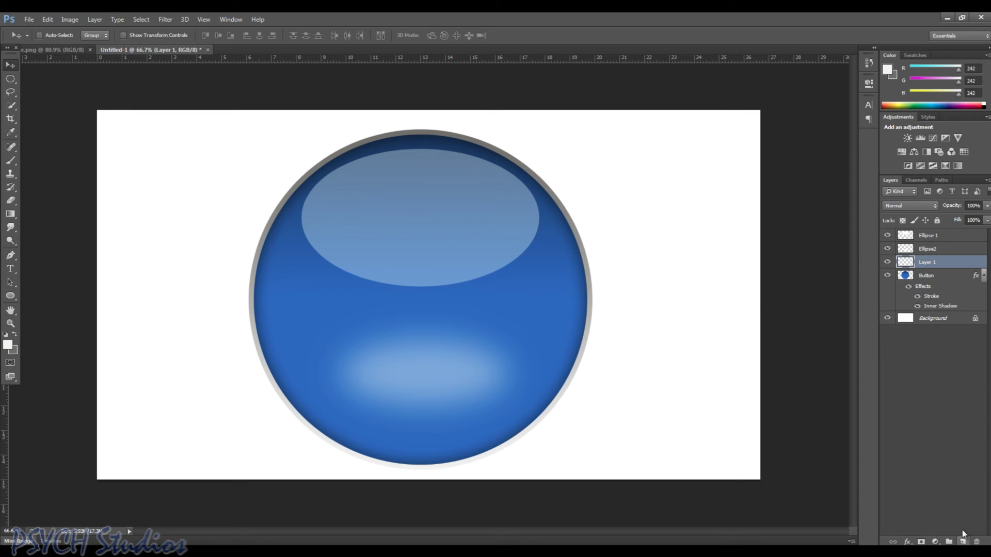
{"action": "left_click", "coordinate": [943, 275]}
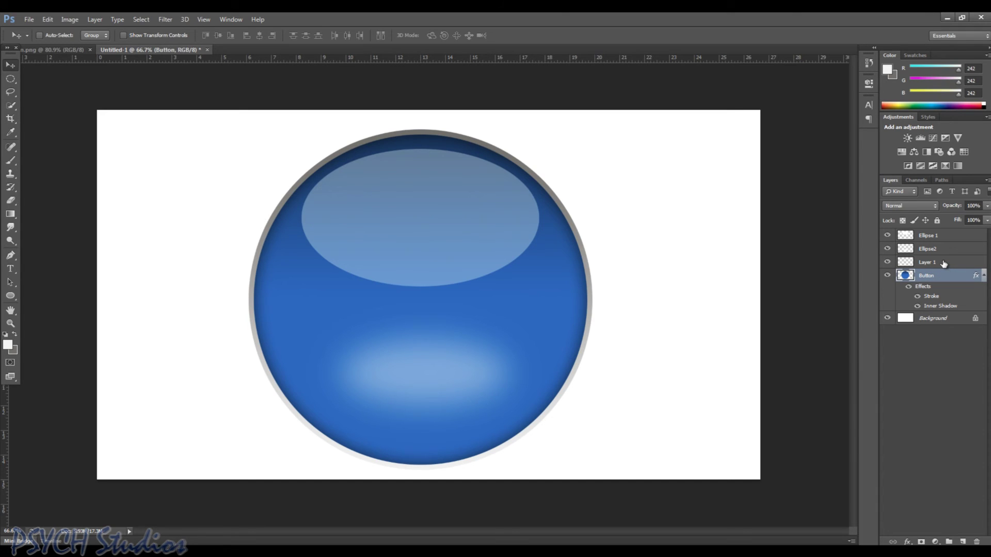
{"action": "left_click", "coordinate": [944, 264], "text": "shift"}
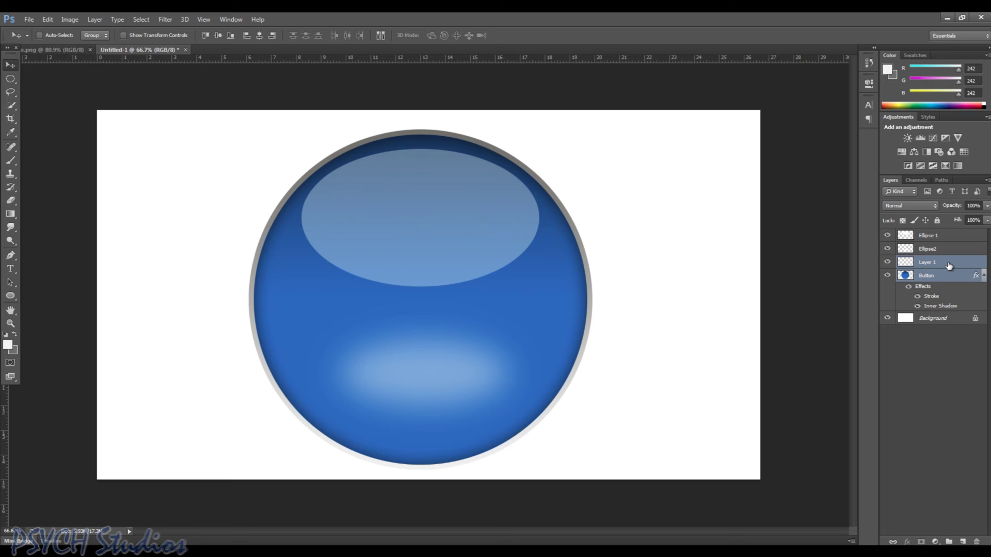
{"action": "right_click", "coordinate": [948, 265]}
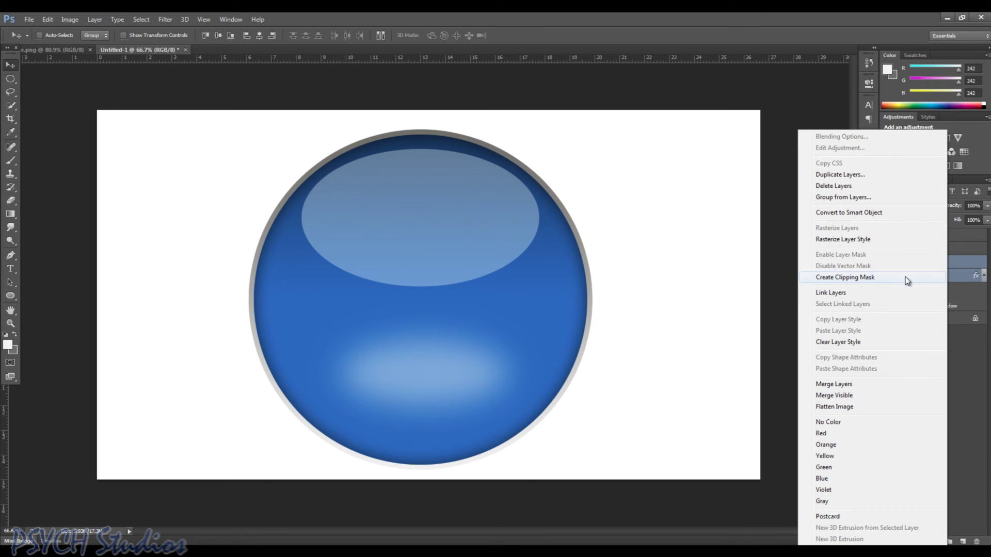
{"action": "left_click", "coordinate": [842, 385]}
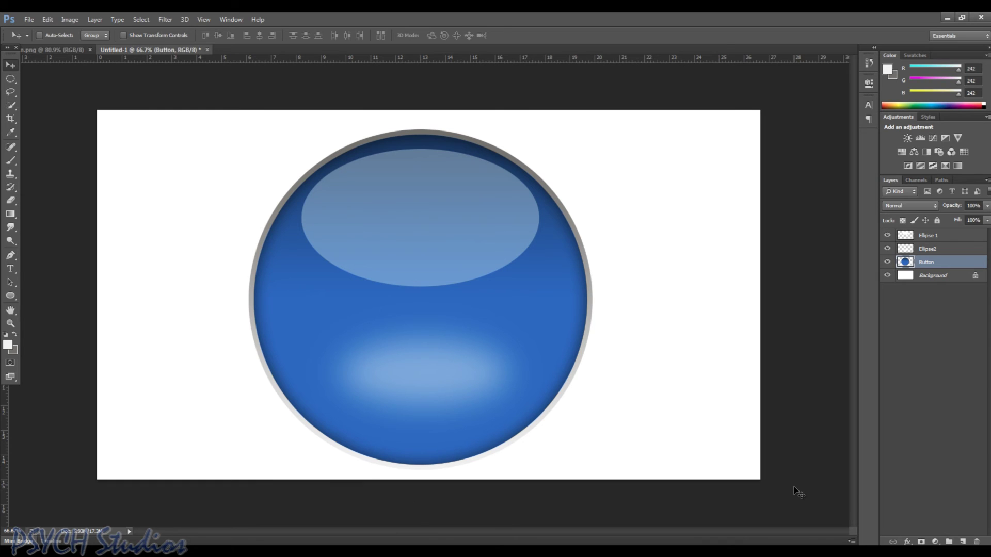
Set the foreground color to #b7b9c5 and the background color to #f5f6f6
{"action": "left_click", "coordinate": [8, 346]}
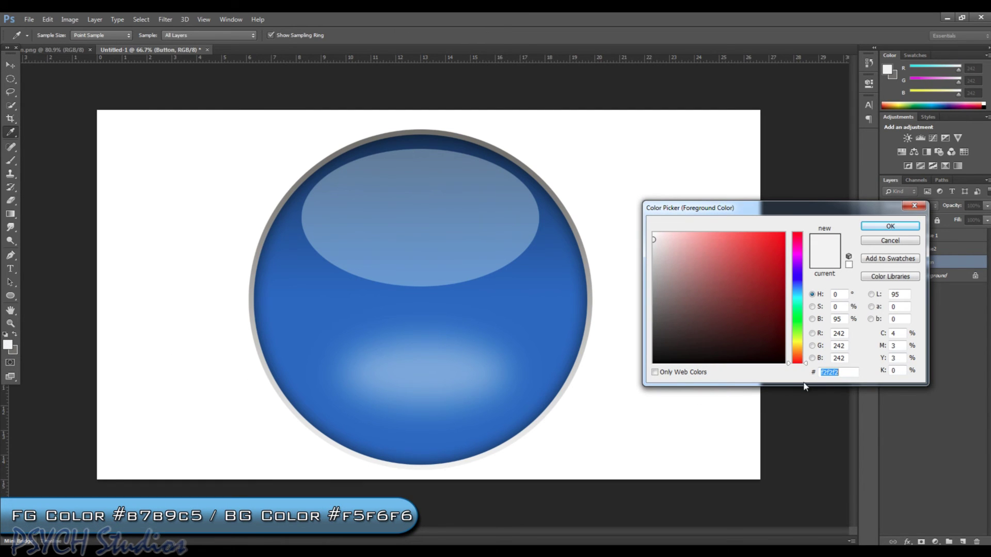
{"action": "type", "text": "b7"}
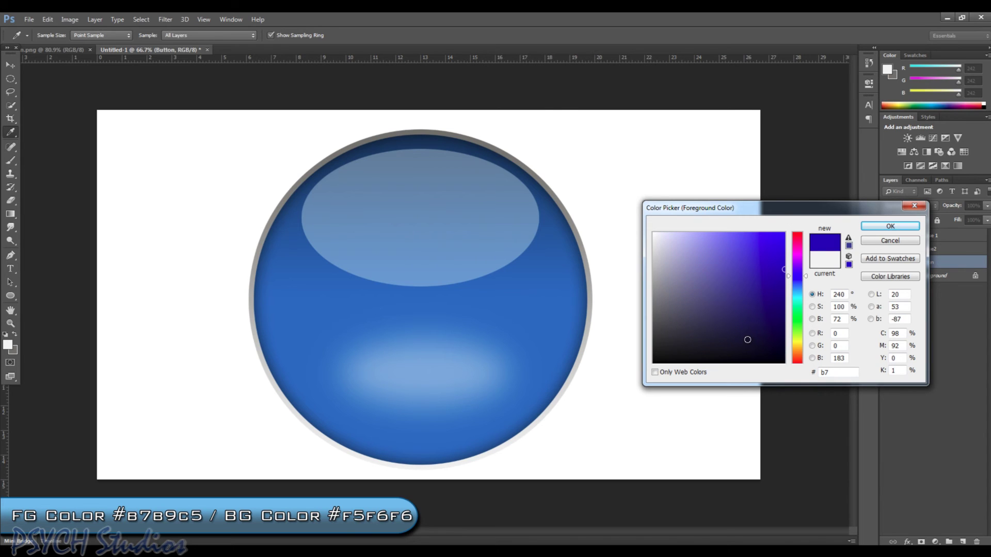
{"action": "type", "text": "b9"}
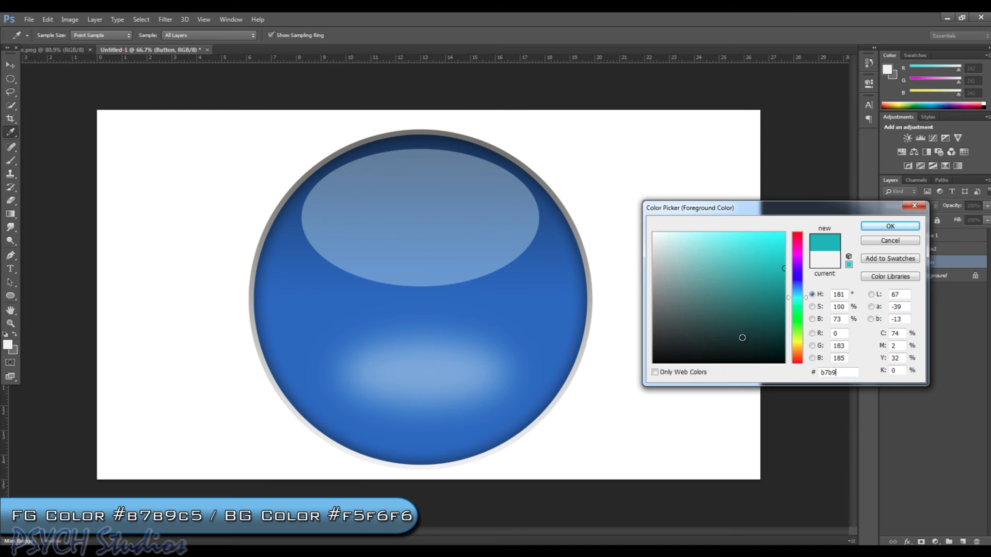
{"action": "type", "text": "c5"}
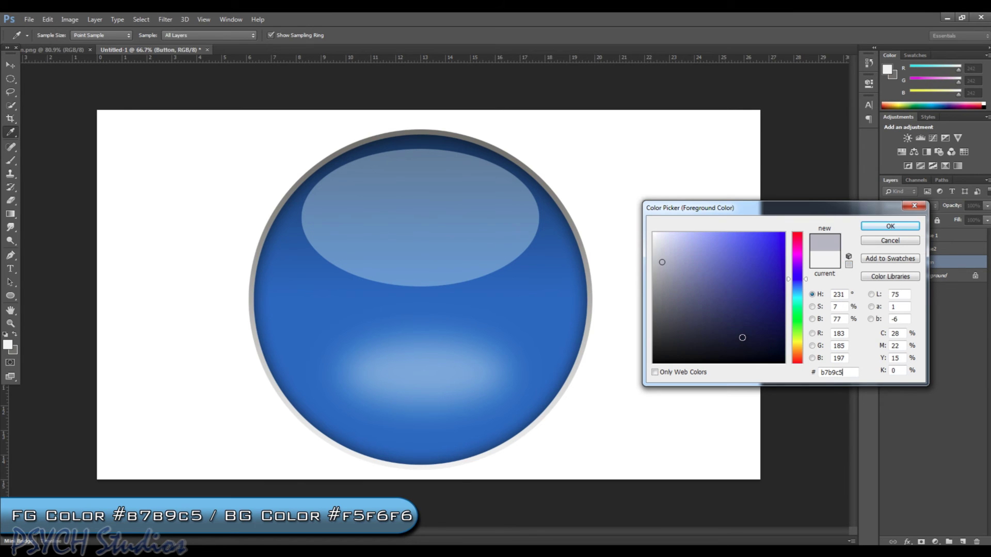
{"action": "left_click", "coordinate": [890, 227]}
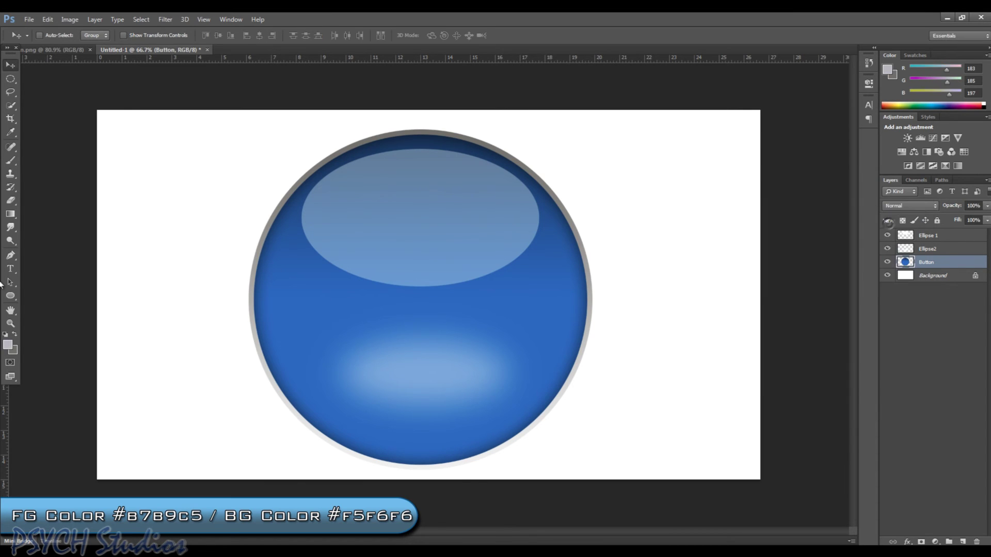
{"action": "left_click", "coordinate": [8, 343]}
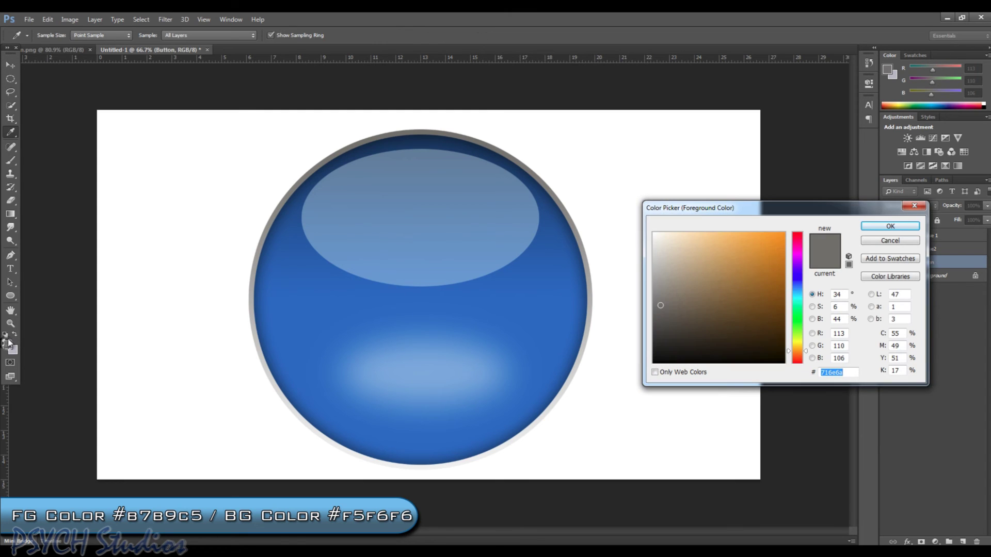
{"action": "type", "text": "f5"}
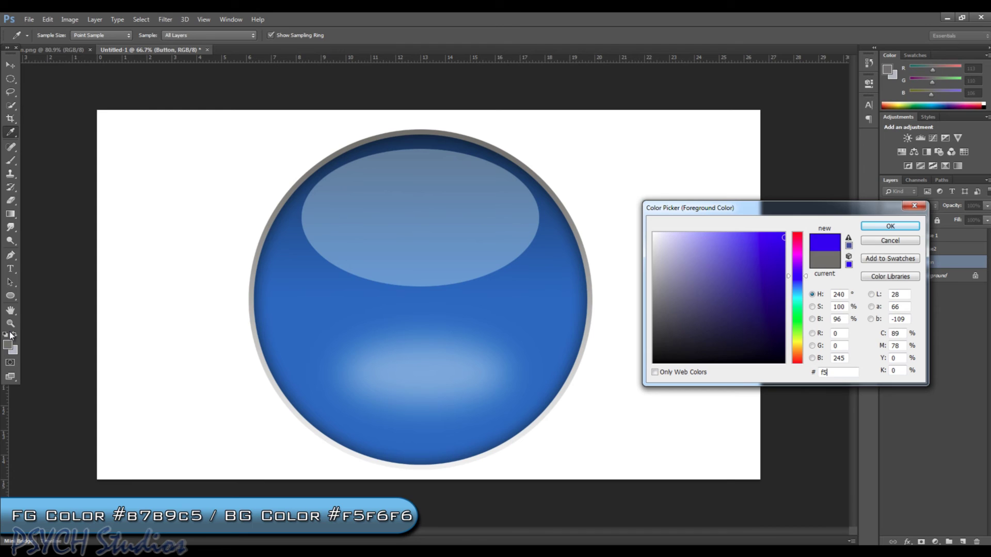
{"action": "type", "text": "f6f6"}
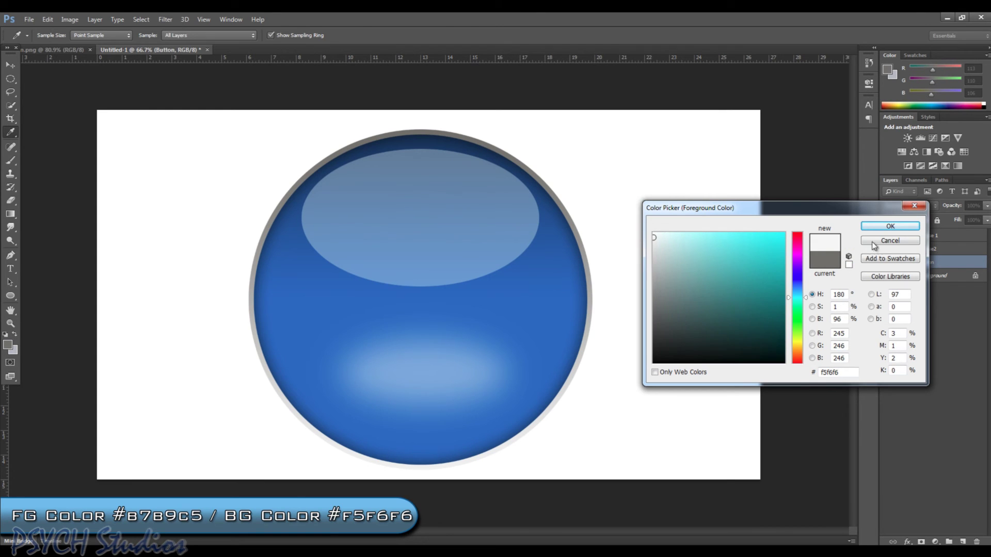
{"action": "left_click", "coordinate": [889, 226]}
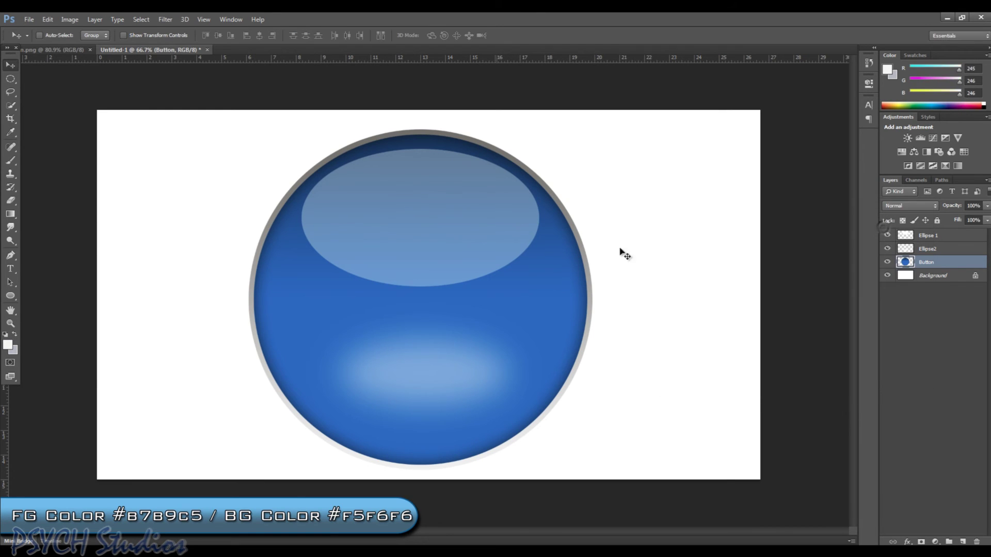
{"action": "left_click", "coordinate": [14, 332]}
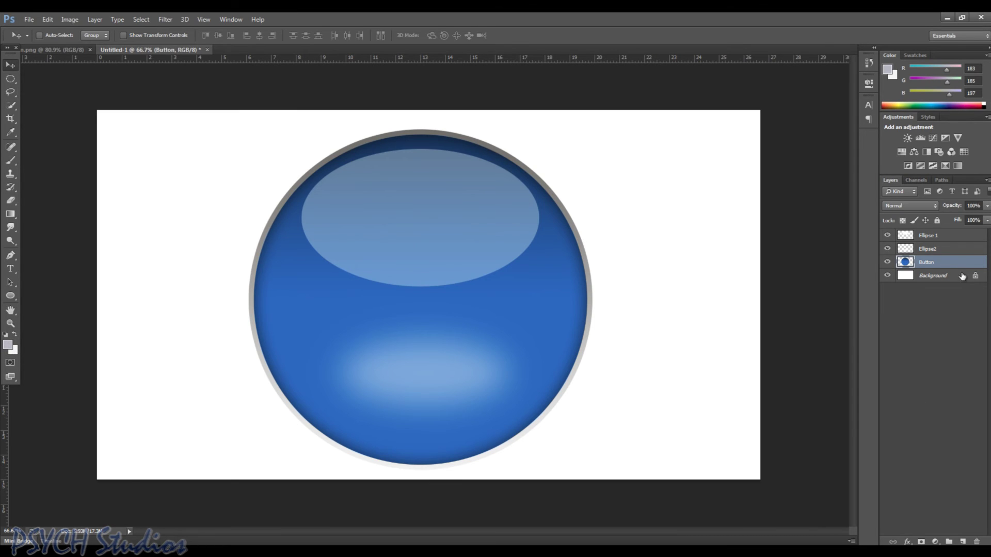
Enable a new Stroke effect on the merged Button layer with a size of 15 px
{"action": "double_click", "coordinate": [966, 263]}
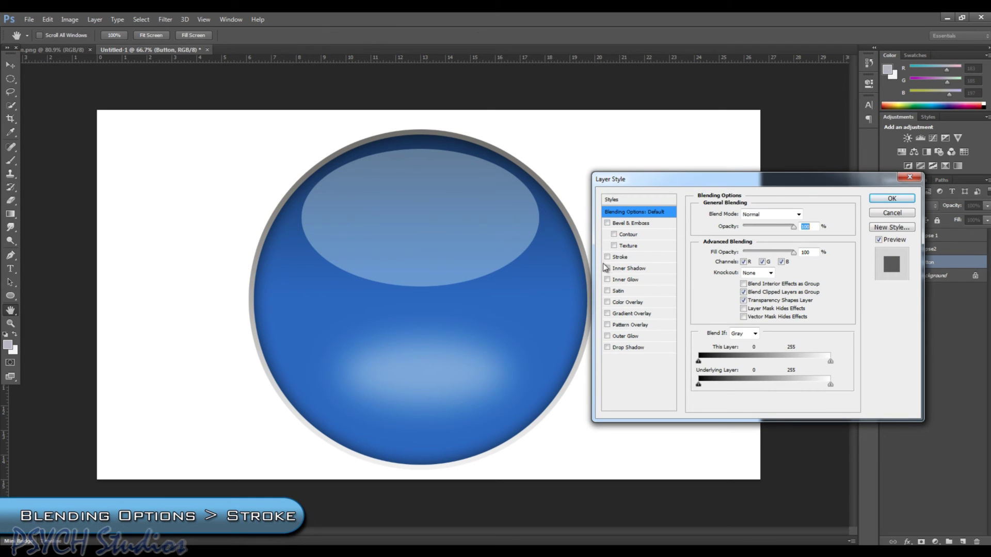
{"action": "left_click", "coordinate": [608, 257]}
{"action": "left_click", "coordinate": [621, 258]}
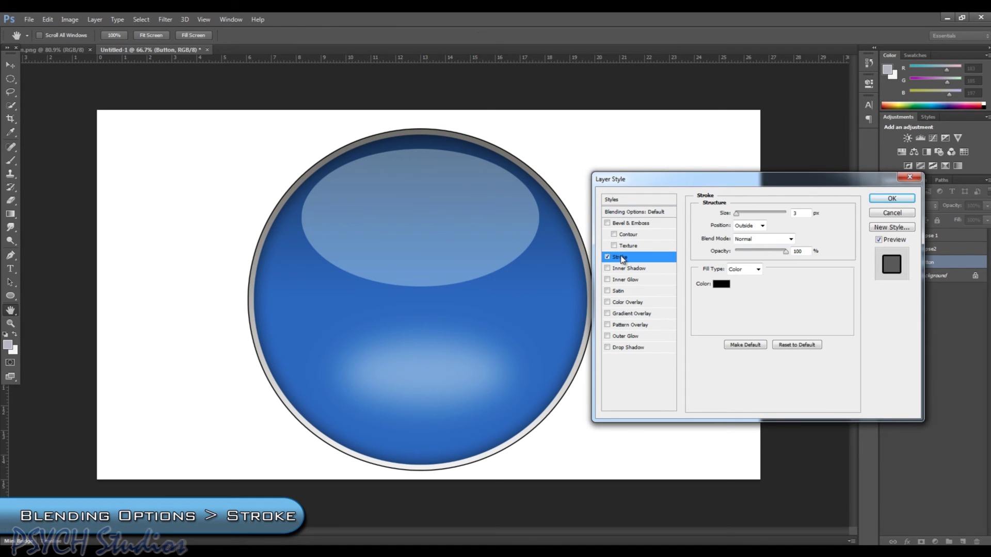
{"action": "double_click", "coordinate": [795, 214]}
{"action": "type", "text": "1"}
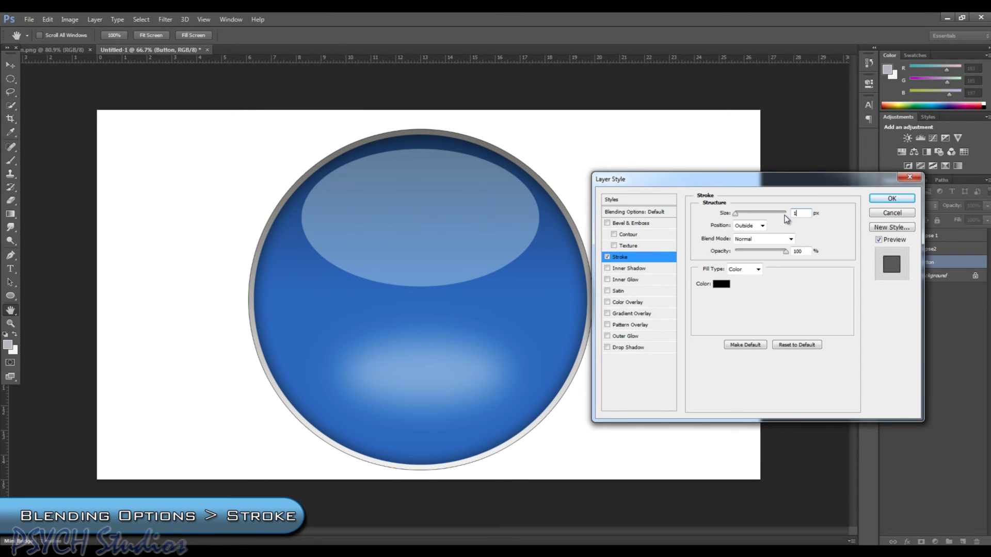
{"action": "type", "text": "5"}
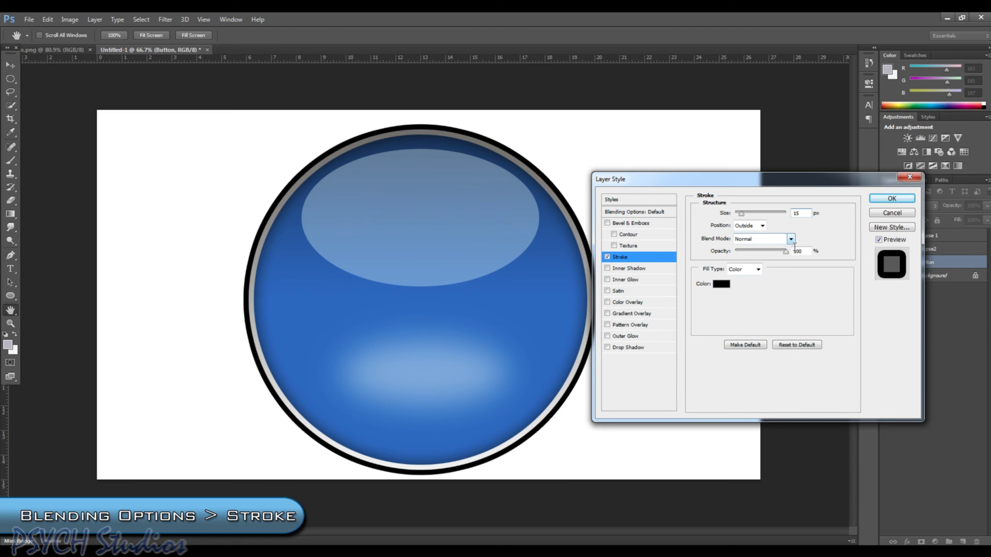
Fill the new stroke with the Foreground to Background gradient preset and set the gradient style to Reflected
{"action": "left_click", "coordinate": [749, 269]}
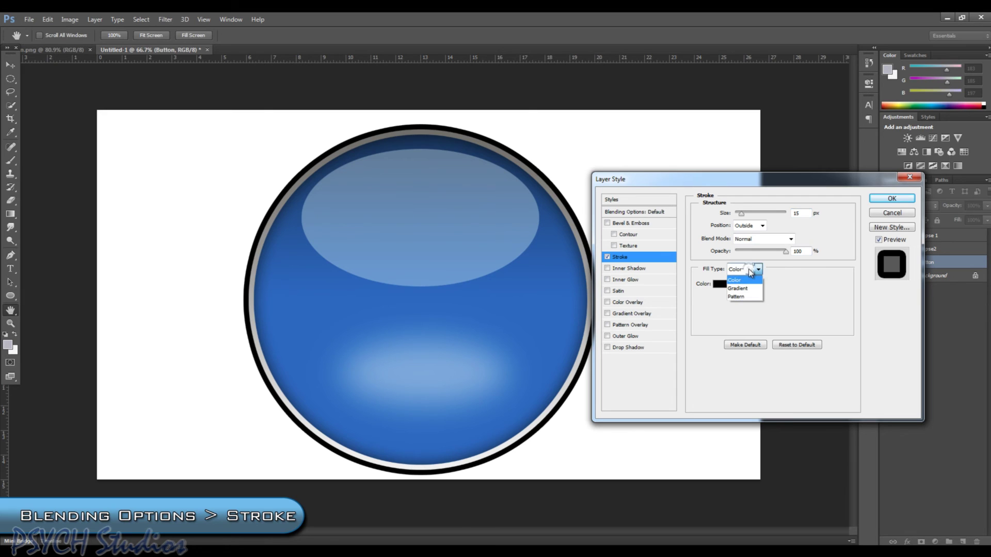
{"action": "left_click", "coordinate": [751, 289]}
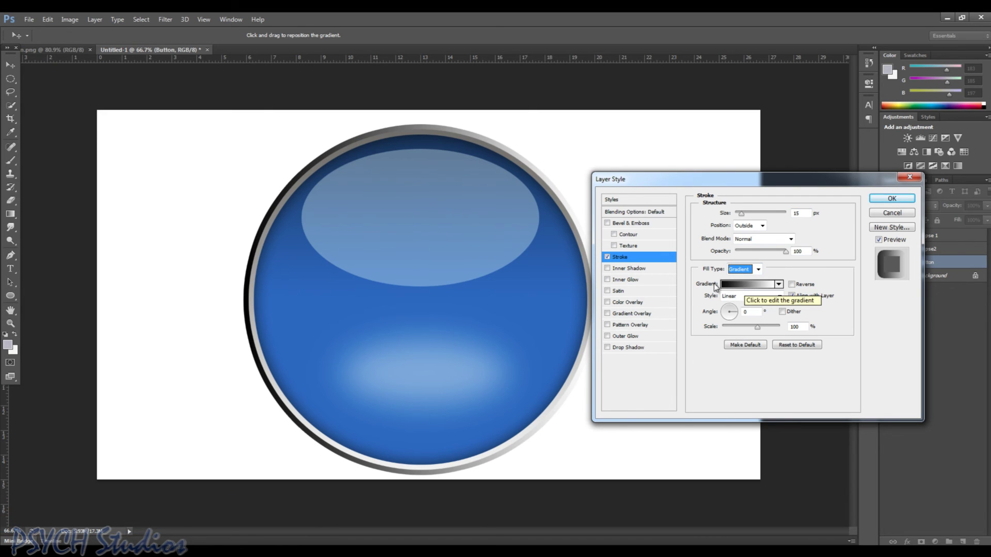
{"action": "left_click", "coordinate": [748, 285]}
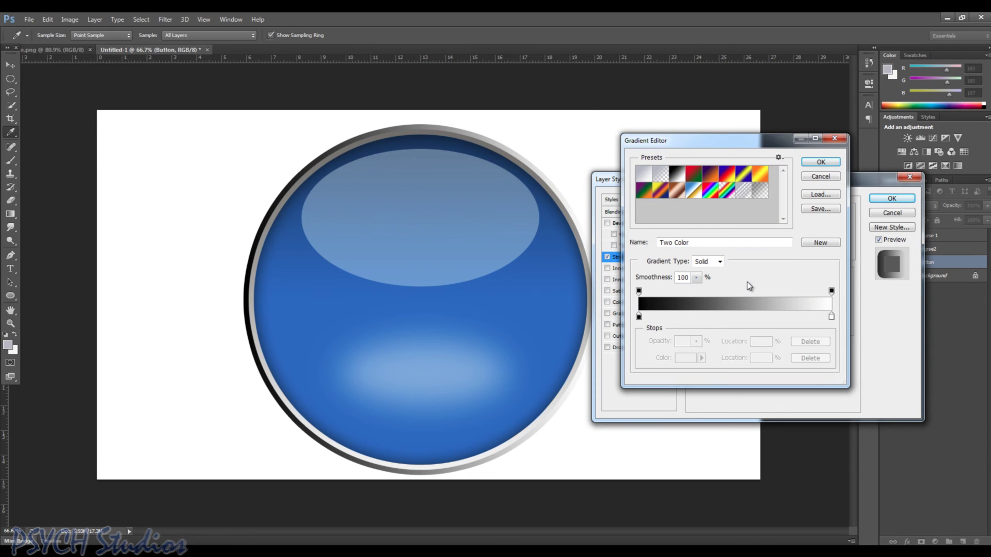
{"action": "left_click", "coordinate": [647, 177]}
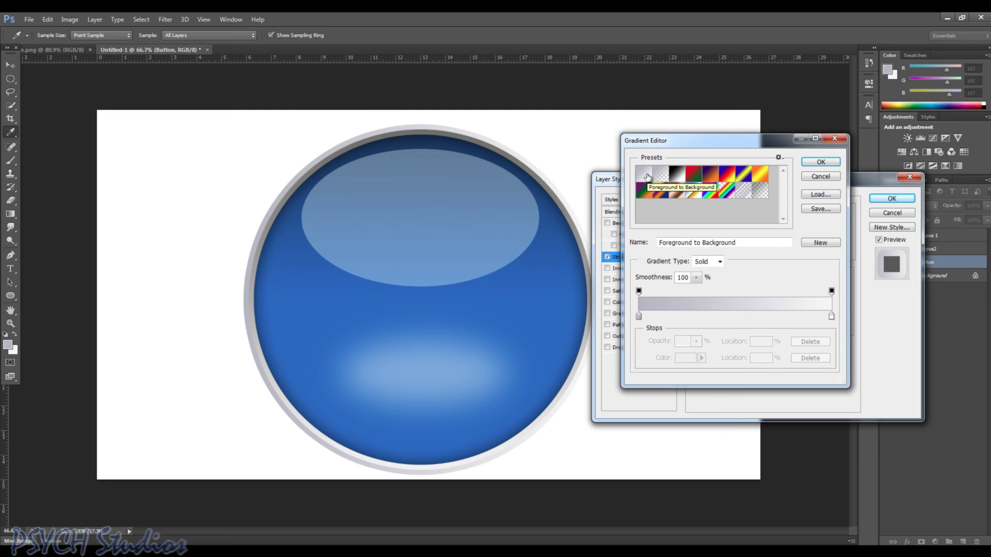
{"action": "left_click", "coordinate": [821, 162]}
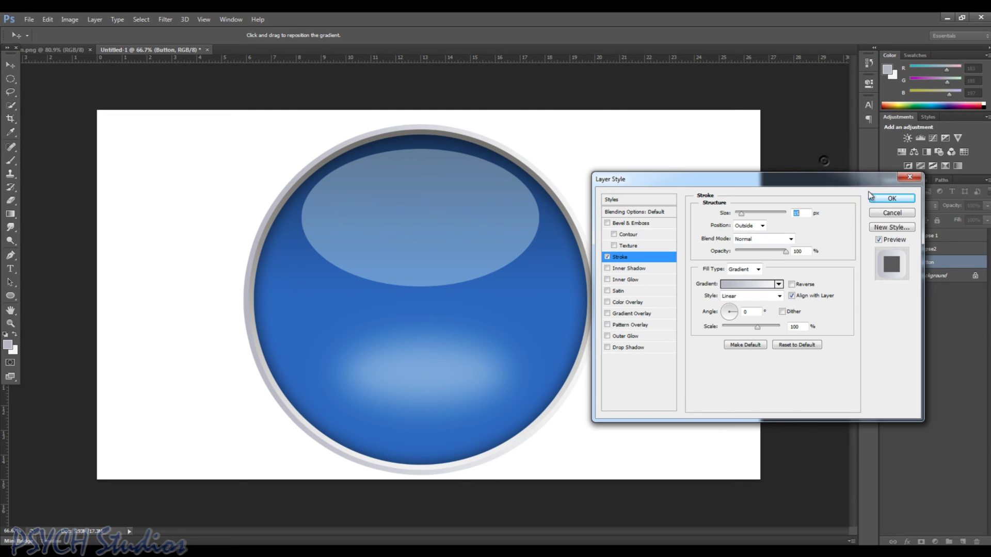
{"action": "left_click", "coordinate": [761, 297]}
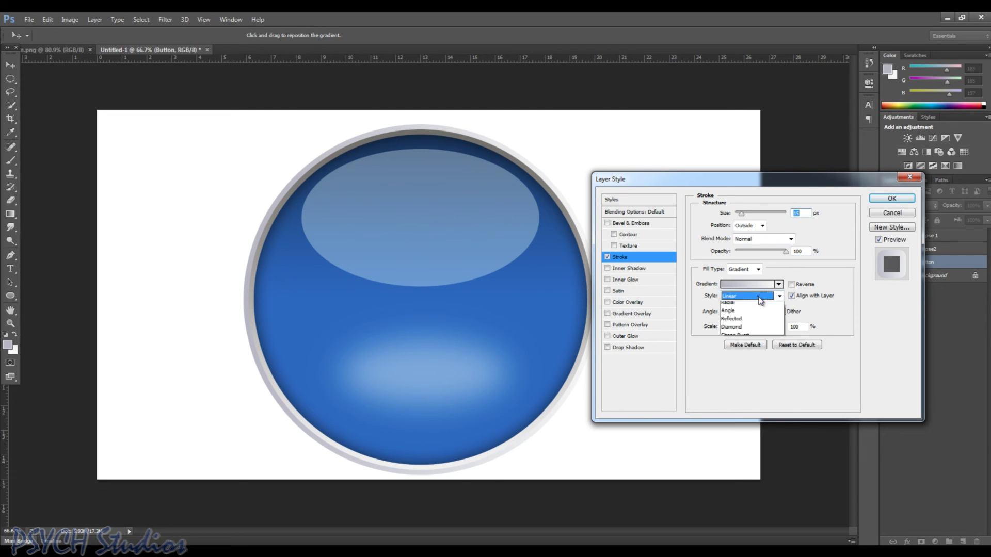
{"action": "left_click", "coordinate": [742, 331]}
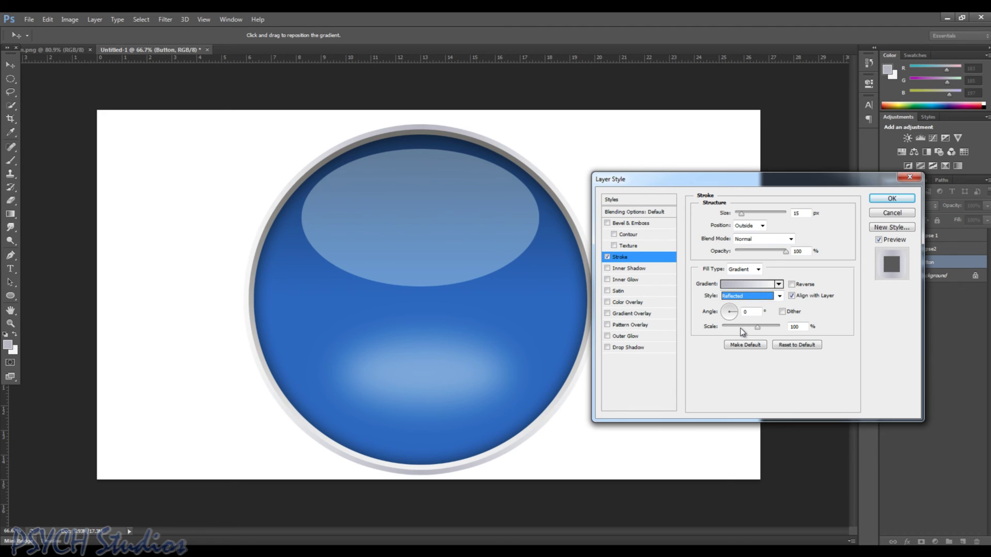
Reverse the stroke's gradient, set its angle to 90°, and apply the layer style
{"action": "left_click", "coordinate": [792, 284]}
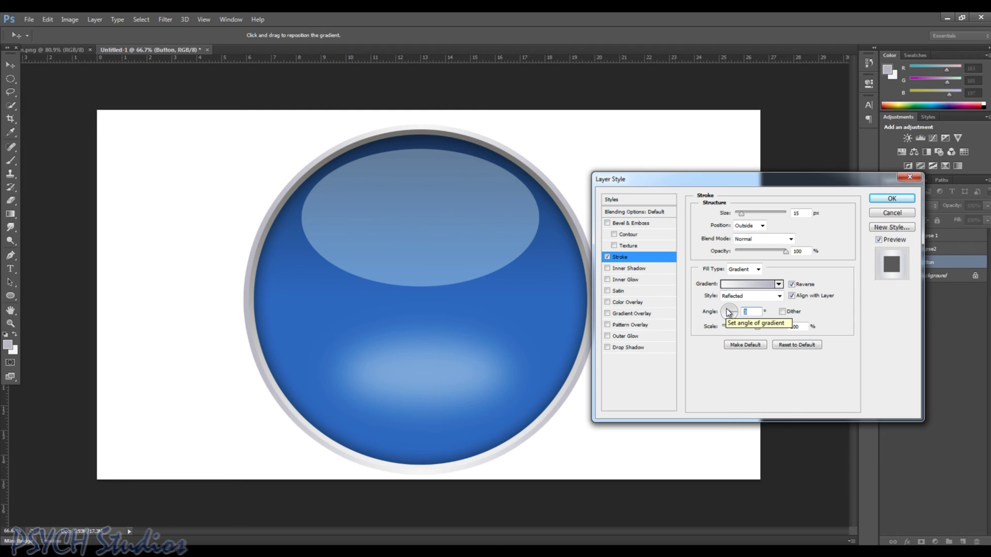
{"action": "type", "text": "90"}
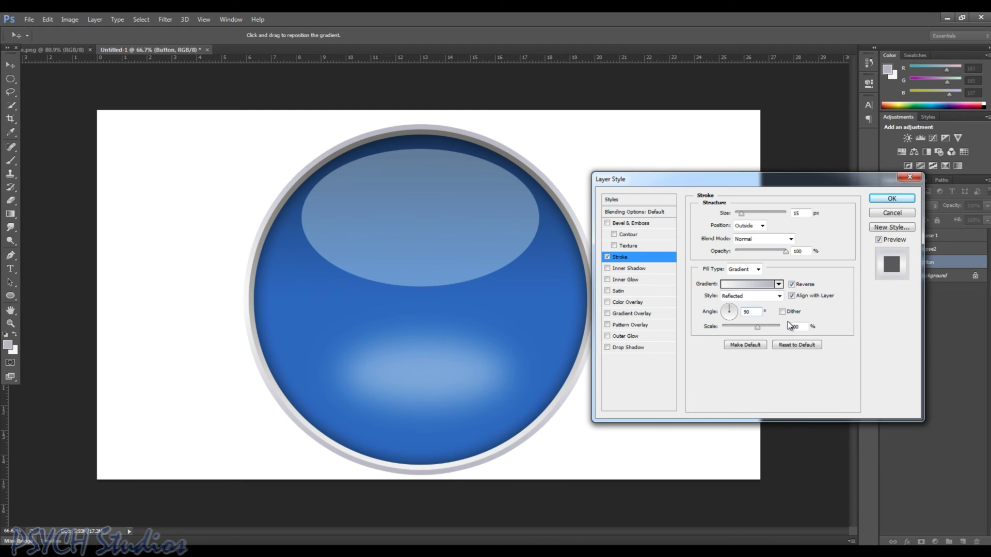
{"action": "left_click", "coordinate": [895, 199]}
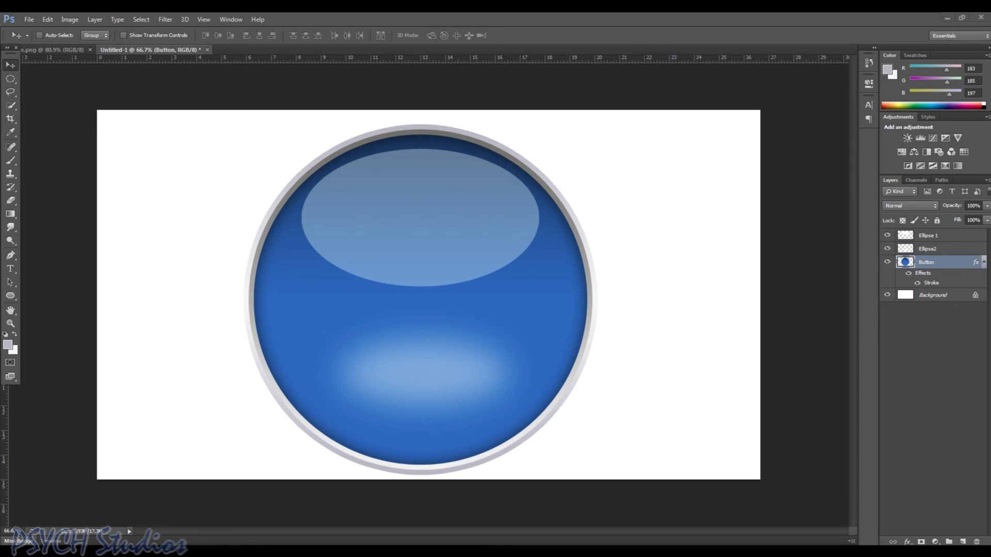
Add a Drop Shadow to the Button layer with distance 0 px, spread 60% and size 20 px
{"action": "double_click", "coordinate": [955, 265]}
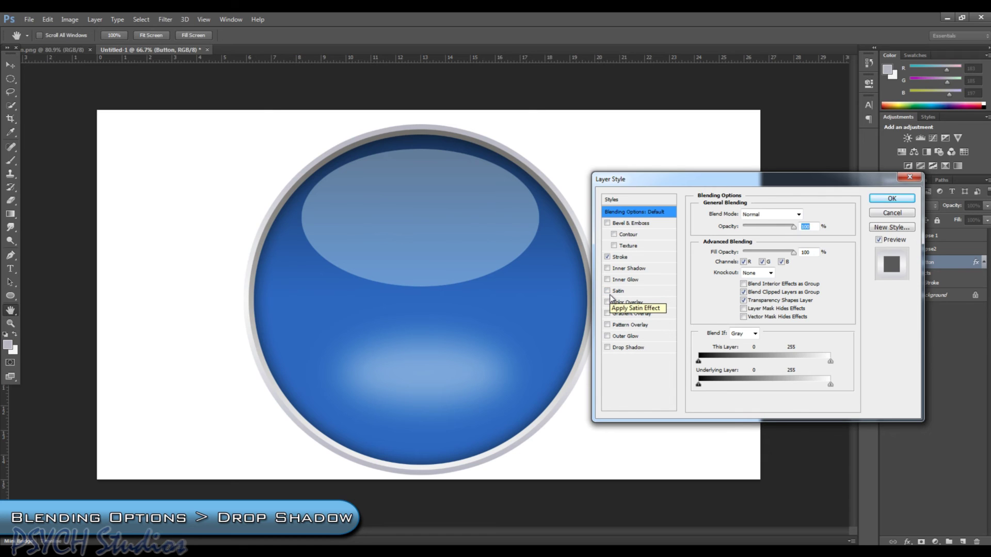
{"action": "left_click", "coordinate": [608, 348]}
{"action": "left_click", "coordinate": [626, 351]}
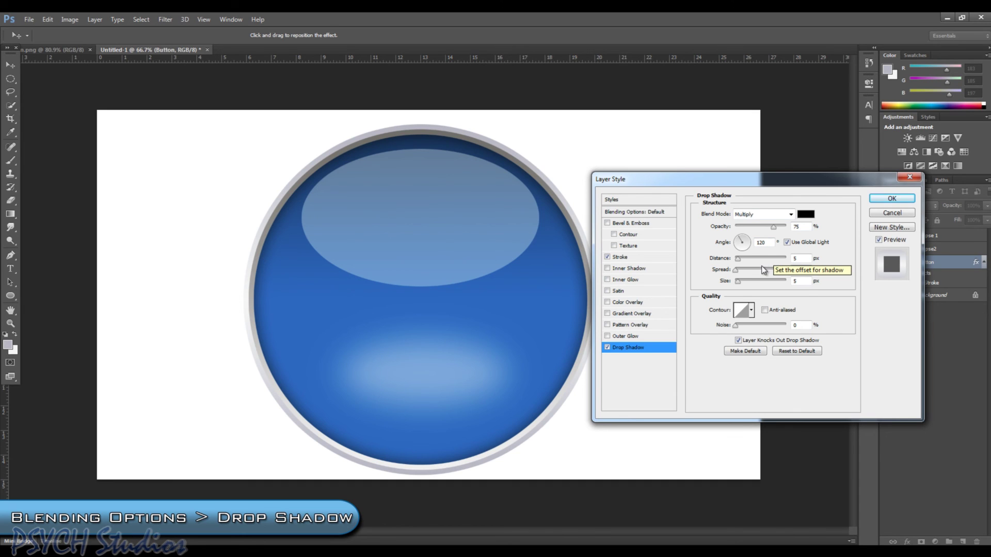
{"action": "double_click", "coordinate": [800, 258]}
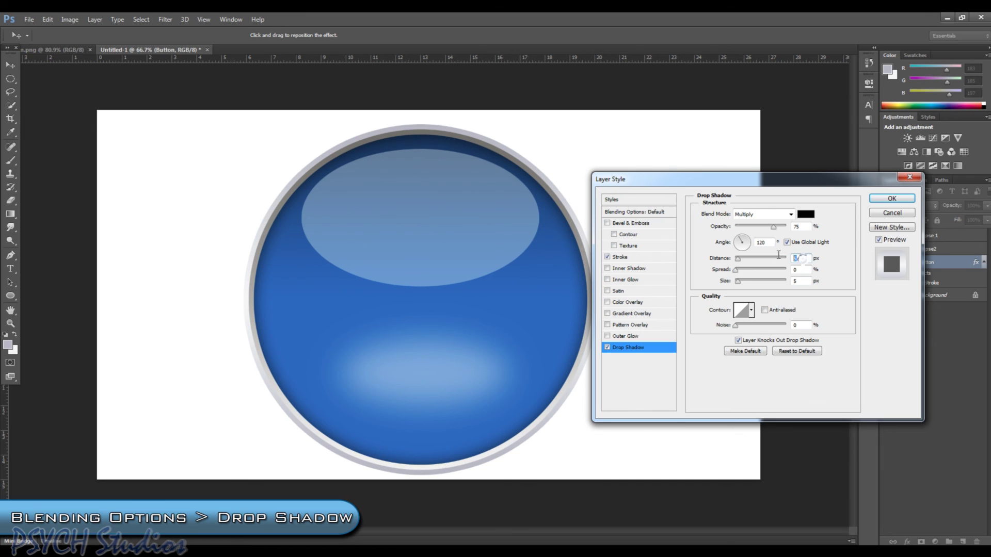
{"action": "type", "text": "0"}
{"action": "key", "text": "Tab"}
{"action": "type", "text": "60"}
{"action": "double_click", "coordinate": [805, 281]}
{"action": "type", "text": "20"}
{"action": "left_click", "coordinate": [893, 199]}
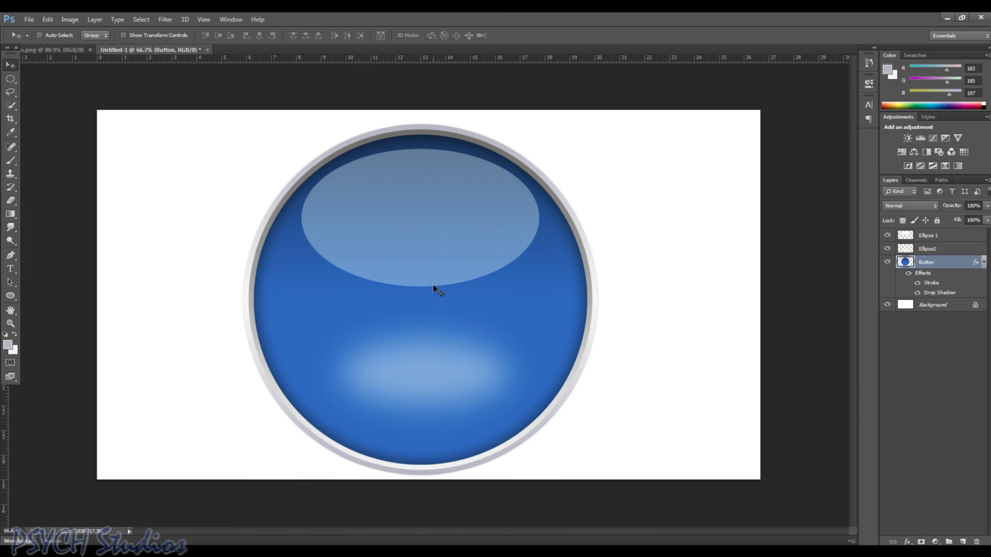
Draw an outlined envelope custom shape about 643 by 473 px above the Ellipse 1 layer and center it on the button
{"action": "left_click", "coordinate": [13, 298]}
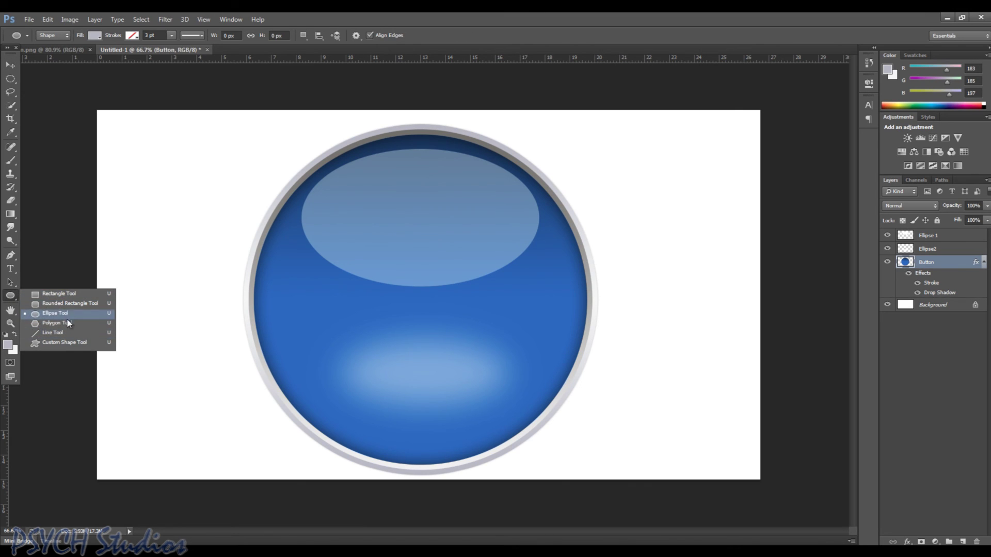
{"action": "left_click", "coordinate": [57, 344]}
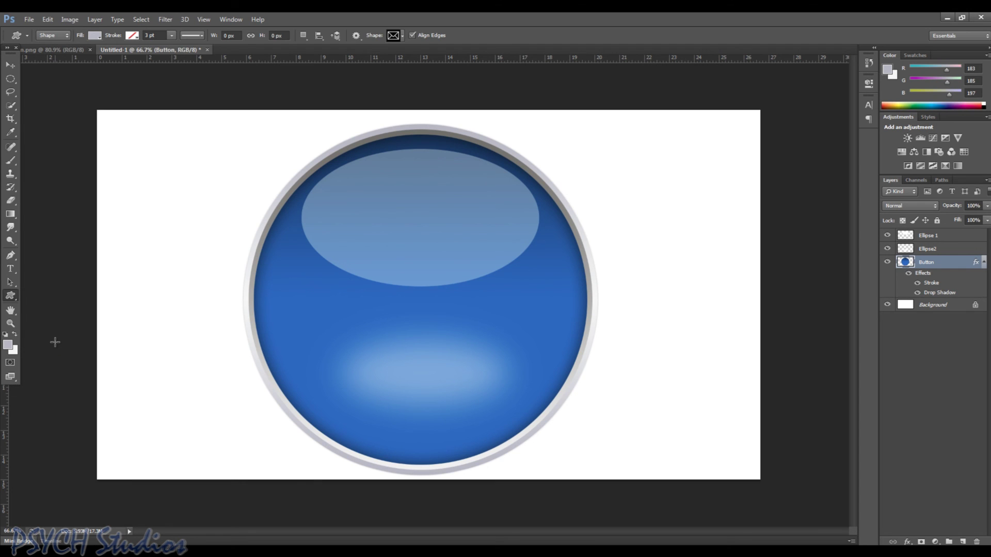
{"action": "left_click", "coordinate": [402, 35]}
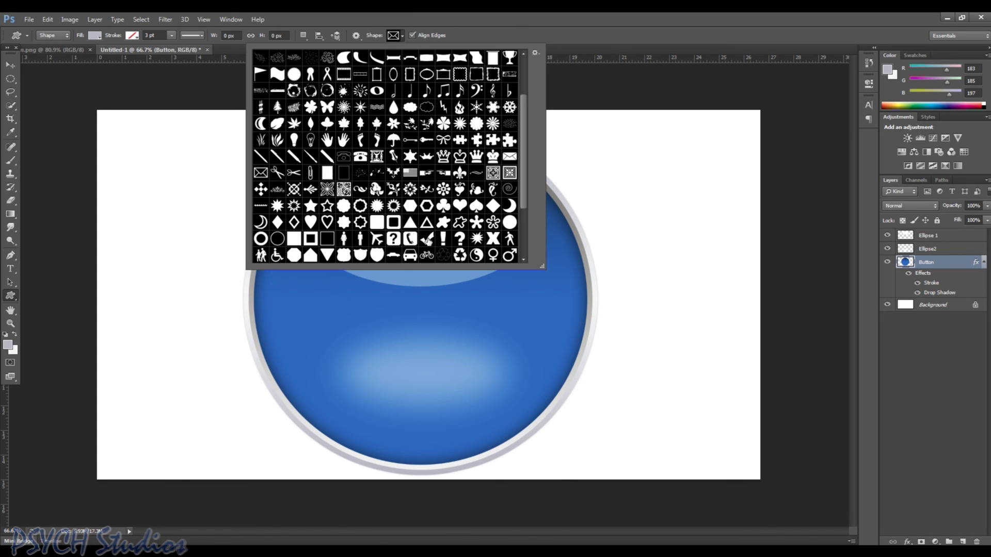
{"action": "left_click", "coordinate": [535, 52]}
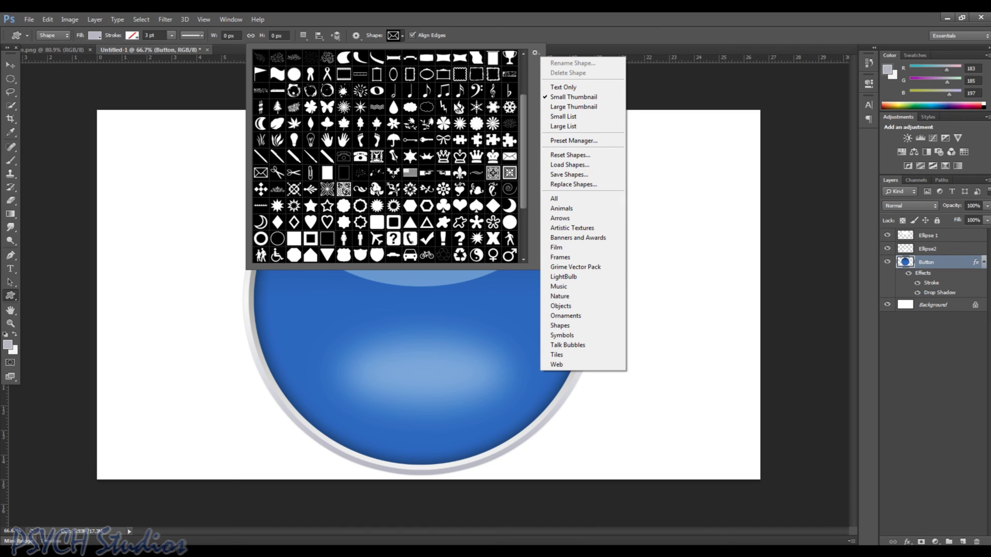
{"action": "left_click", "coordinate": [526, 124]}
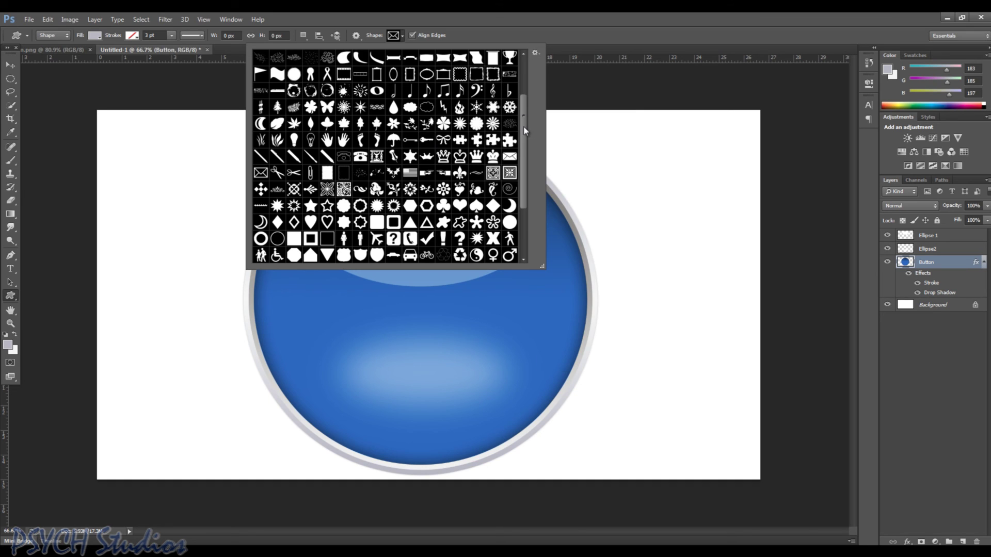
{"action": "double_click", "coordinate": [261, 173]}
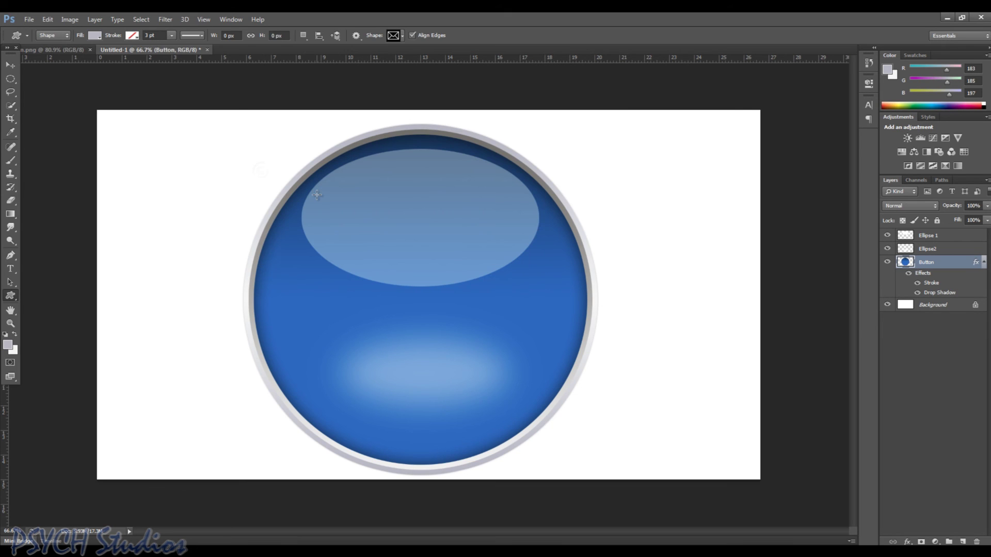
{"action": "left_click", "coordinate": [922, 237]}
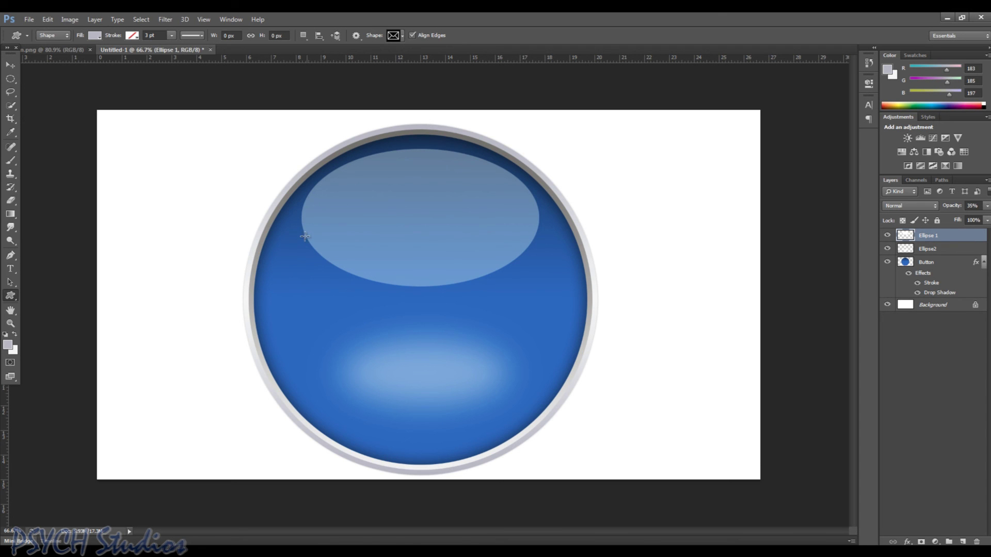
{"action": "left_click_drag", "start_coordinate": [285, 222], "coordinate": [599, 386]}
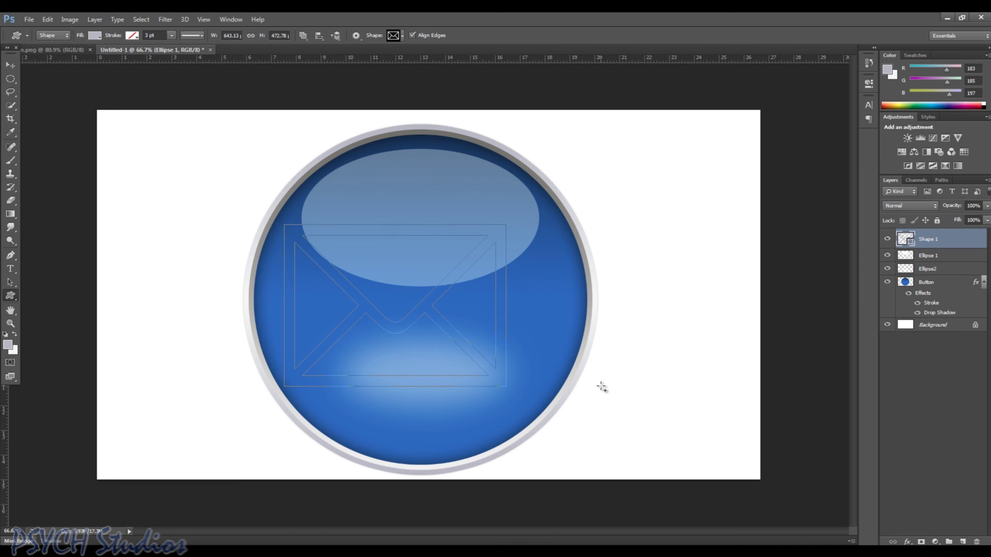
{"action": "left_click", "coordinate": [10, 65]}
{"action": "left_click_drag", "start_coordinate": [405, 327], "coordinate": [432, 321]}
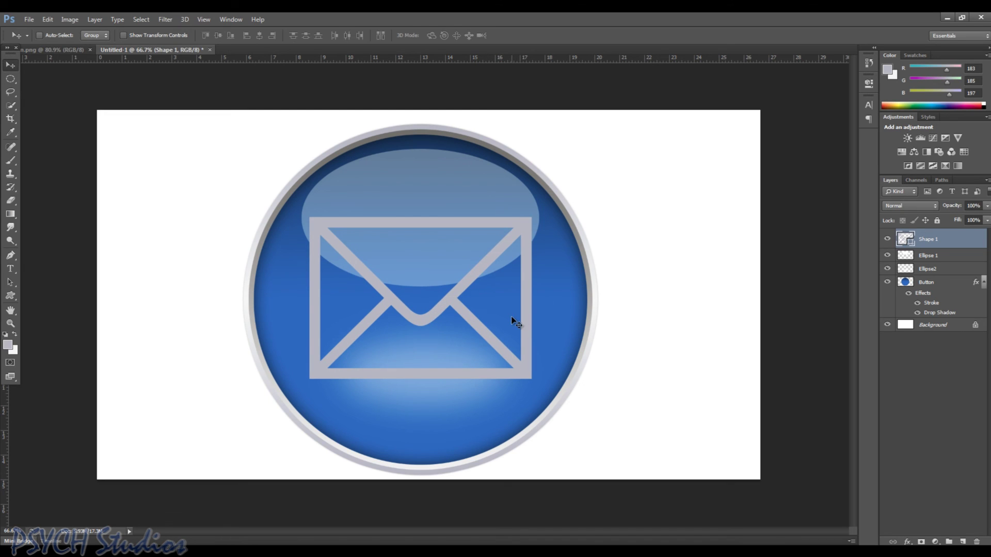
Apply a white (#ffffff) Color Overlay to the envelope shape layer, leaving Drop Shadow off
{"action": "double_click", "coordinate": [969, 241]}
{"action": "left_click", "coordinate": [607, 348]}
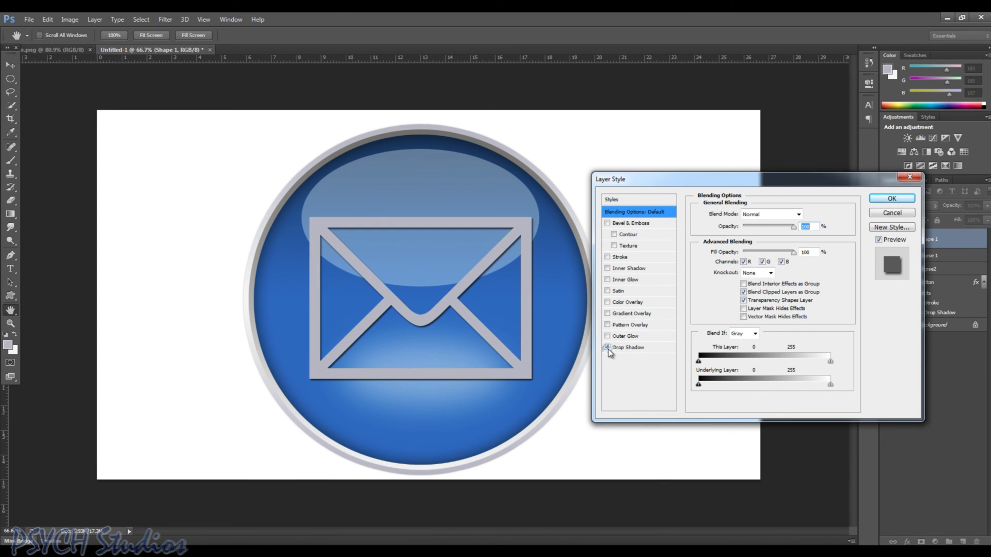
{"action": "left_click", "coordinate": [608, 348]}
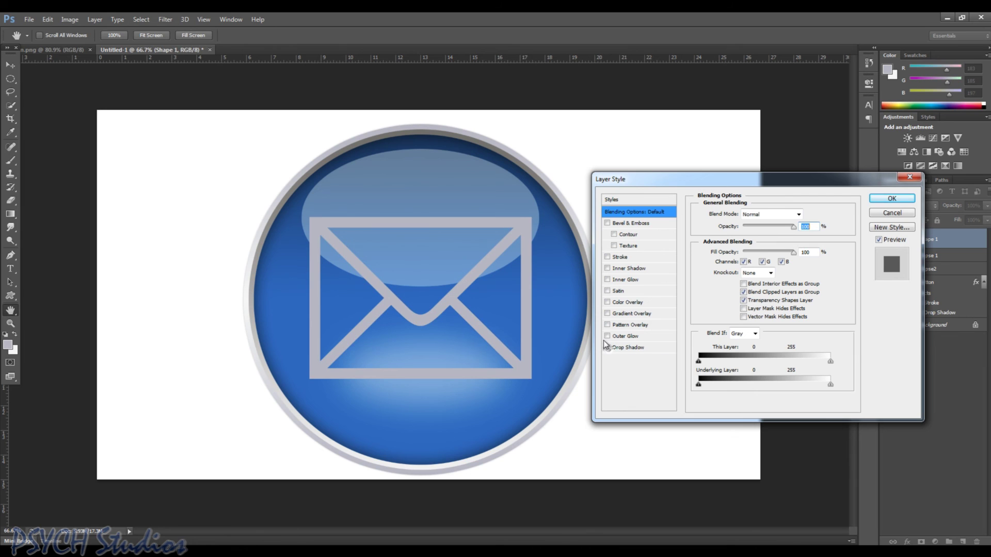
{"action": "left_click", "coordinate": [610, 302]}
{"action": "left_click", "coordinate": [806, 215]}
{"action": "left_click_drag", "start_coordinate": [681, 300], "coordinate": [654, 234]}
{"action": "left_click", "coordinate": [872, 227]}
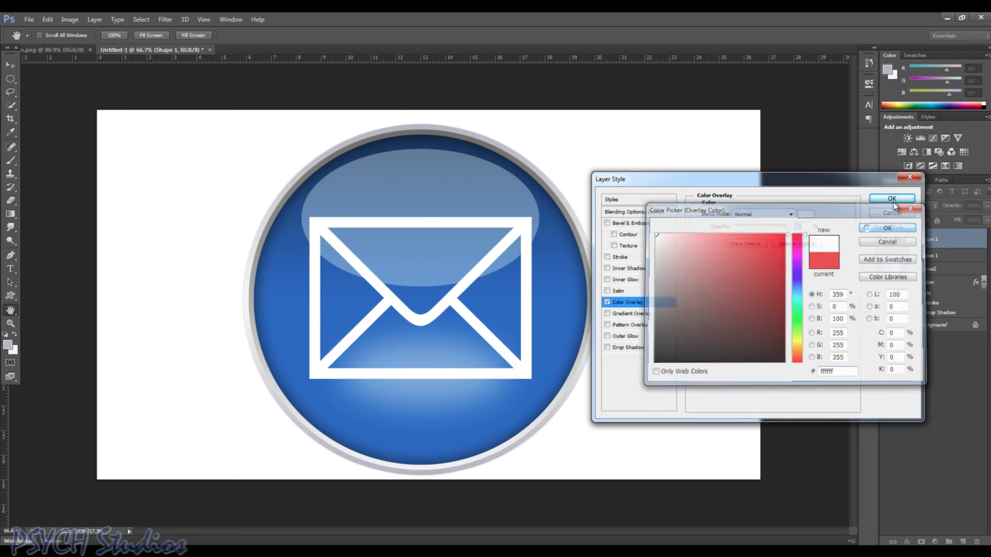
{"action": "left_click", "coordinate": [892, 199]}
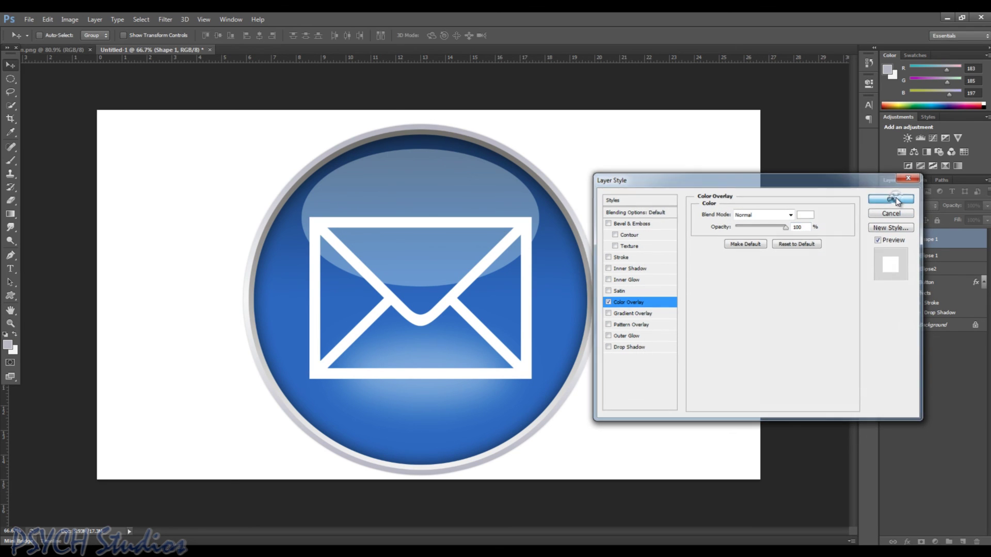